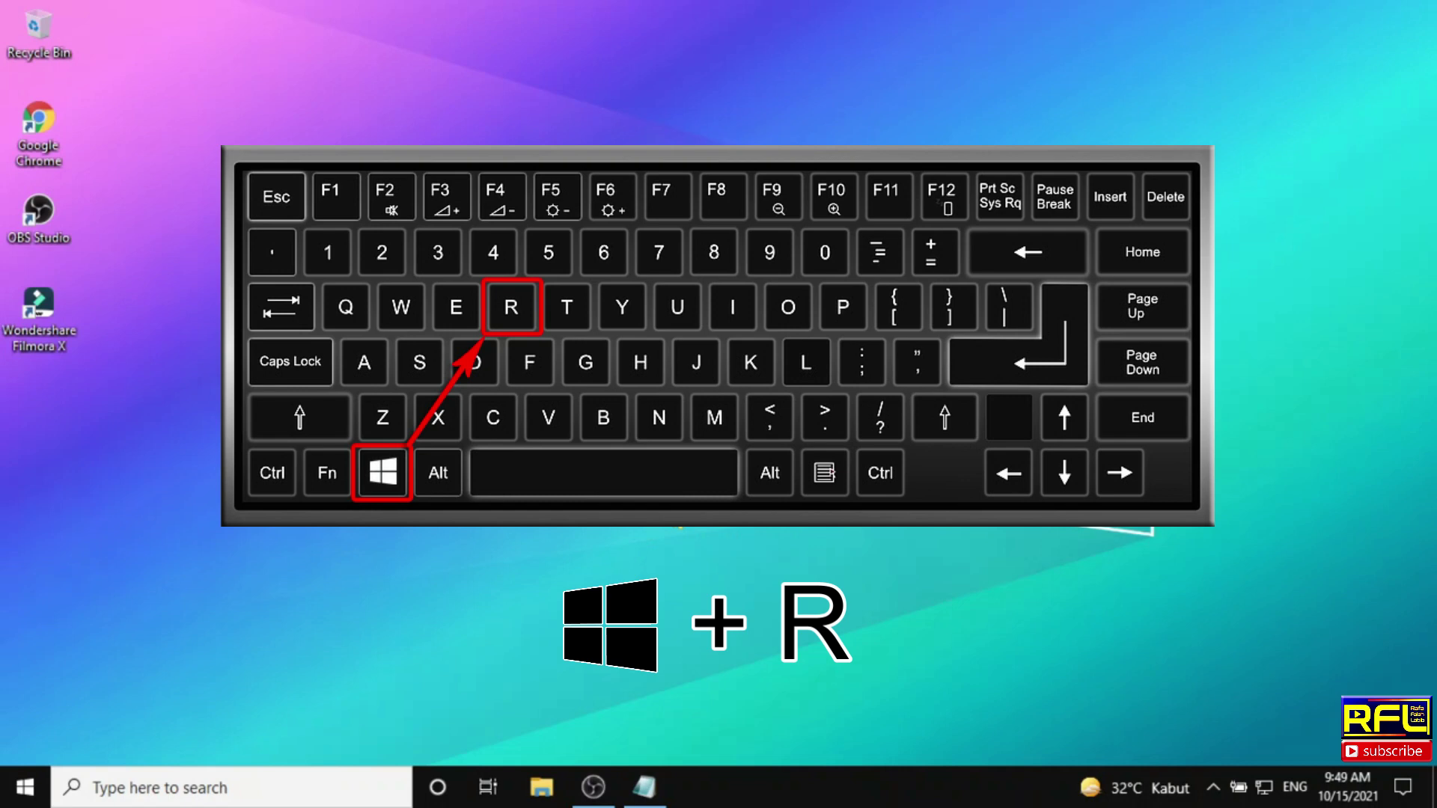
Launch the Registry Editor with the regedit command and allow it to make changes to the device.
{"action": "key", "text": "super+r"}
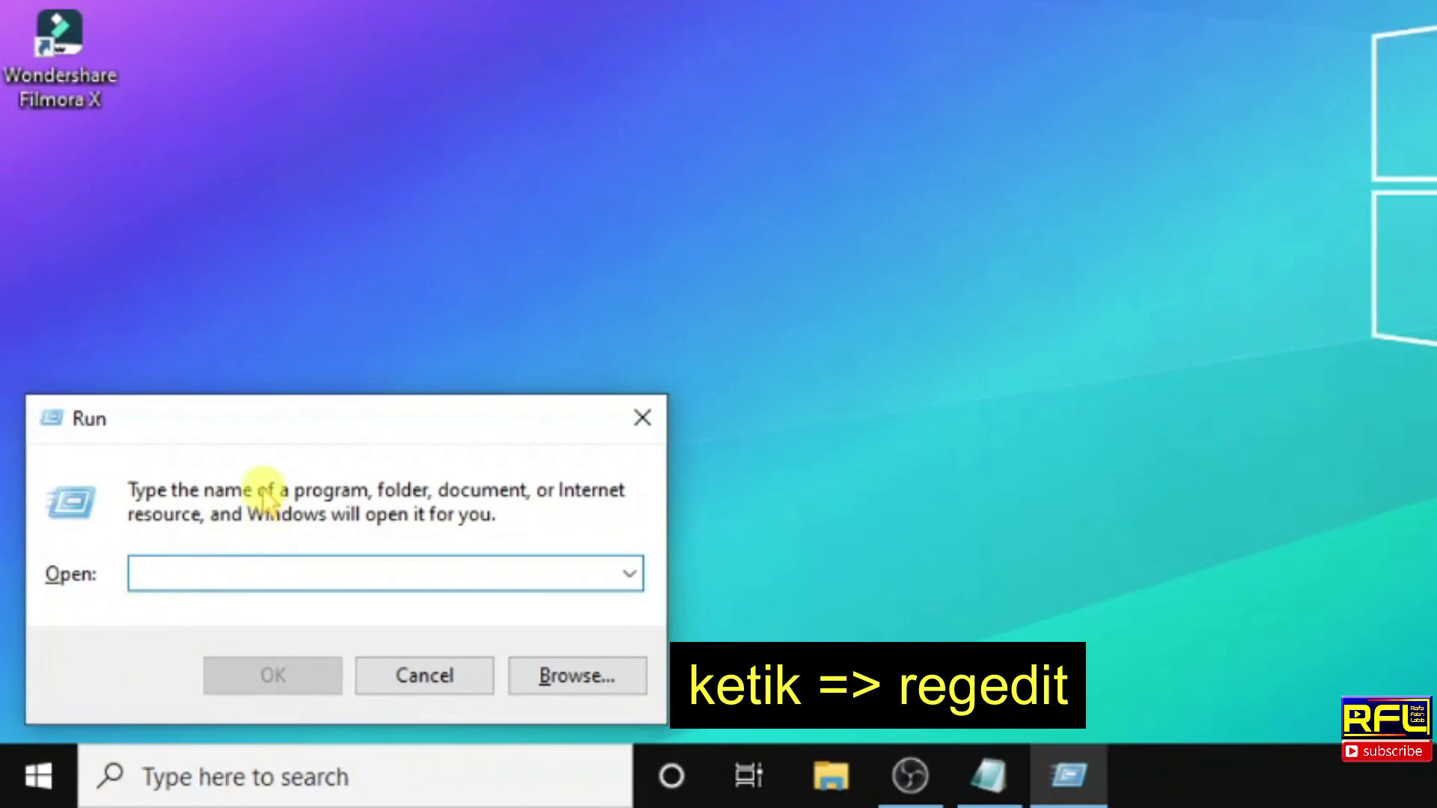
{"action": "type", "text": "reg"}
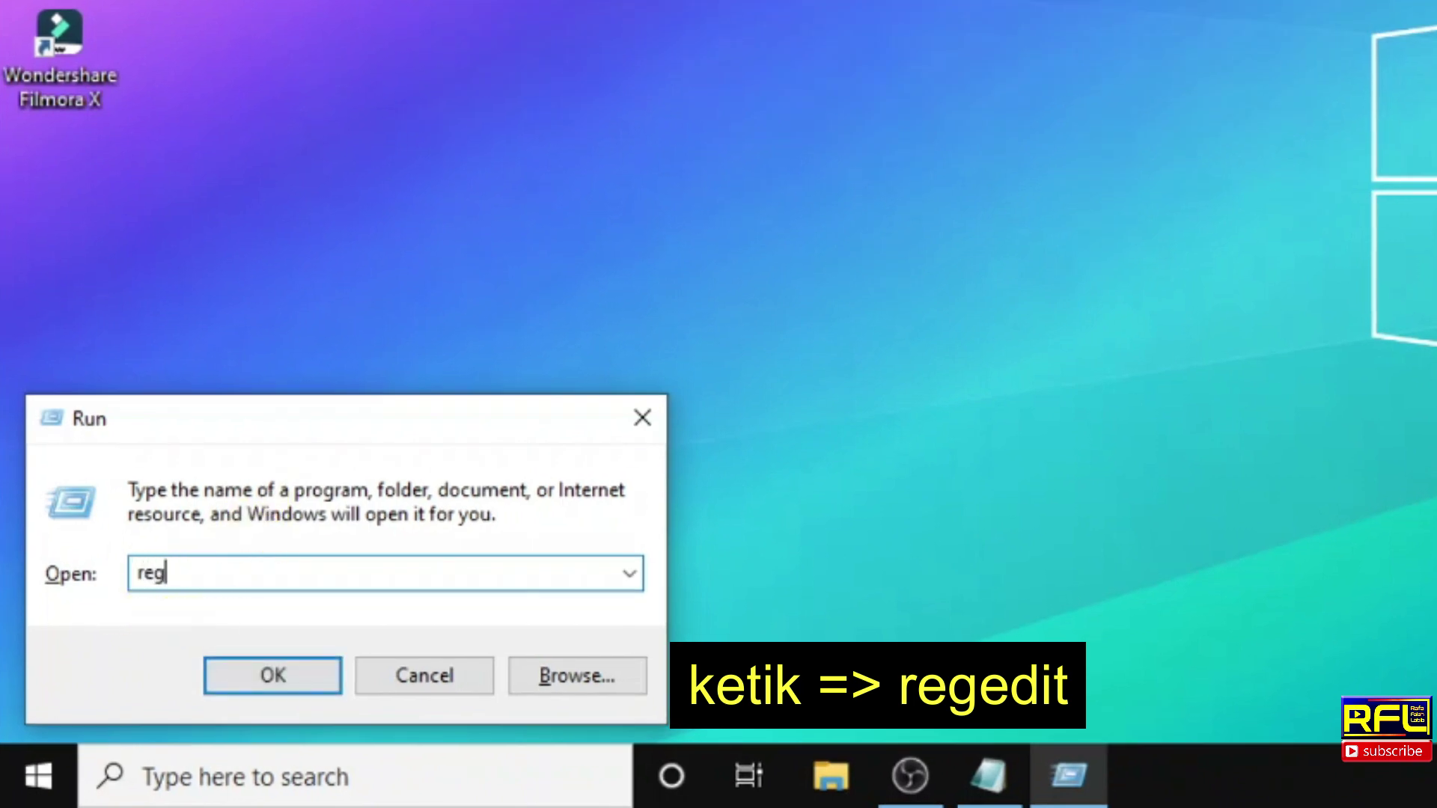
{"action": "type", "text": "edit"}
{"action": "left_click", "coordinate": [270, 678]}
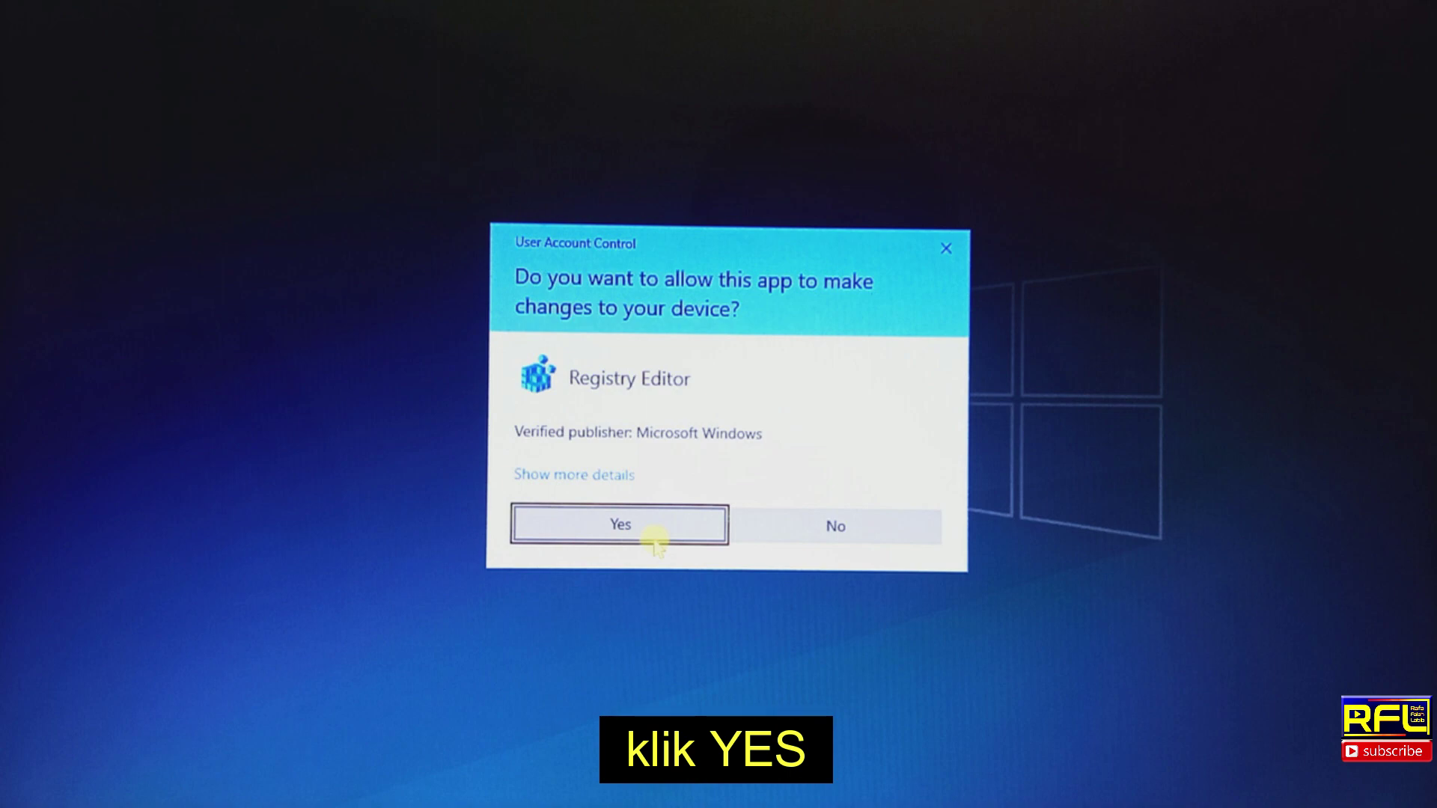
{"action": "left_click", "coordinate": [650, 538]}
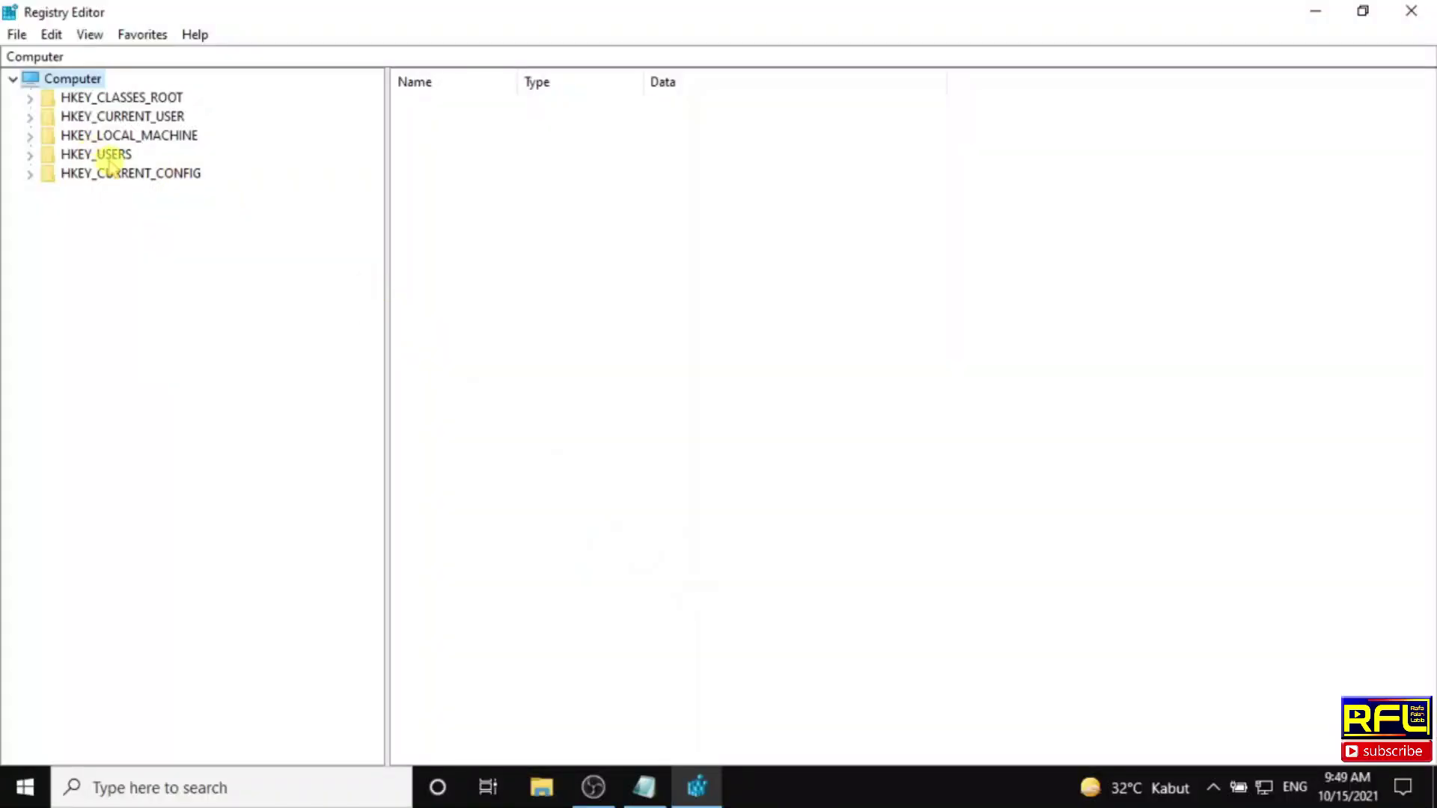
Expand HKEY_CLASSES_ROOT in the registry tree, then find and select its Msi.Package key.
{"action": "left_click", "coordinate": [120, 97]}
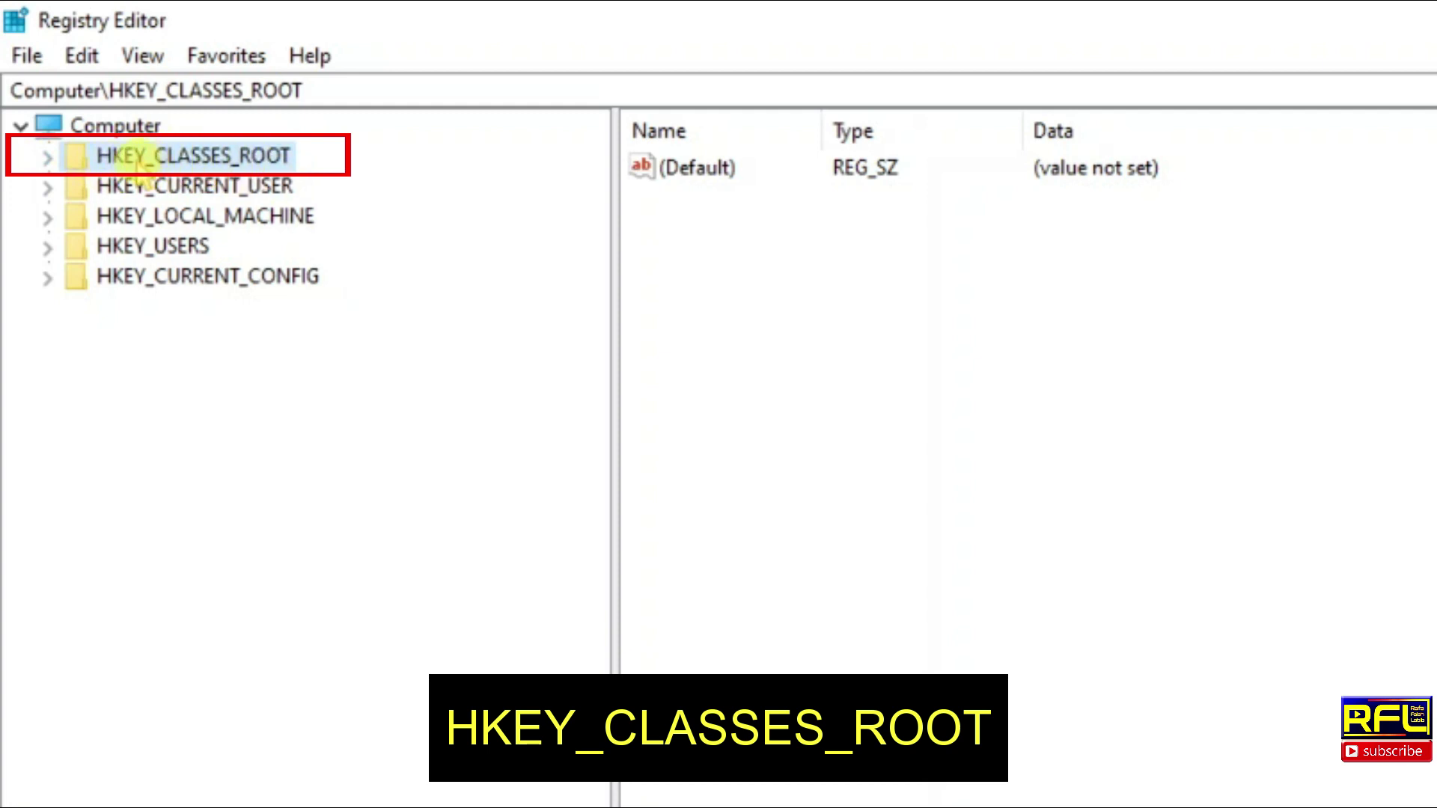
{"action": "left_click", "coordinate": [48, 159]}
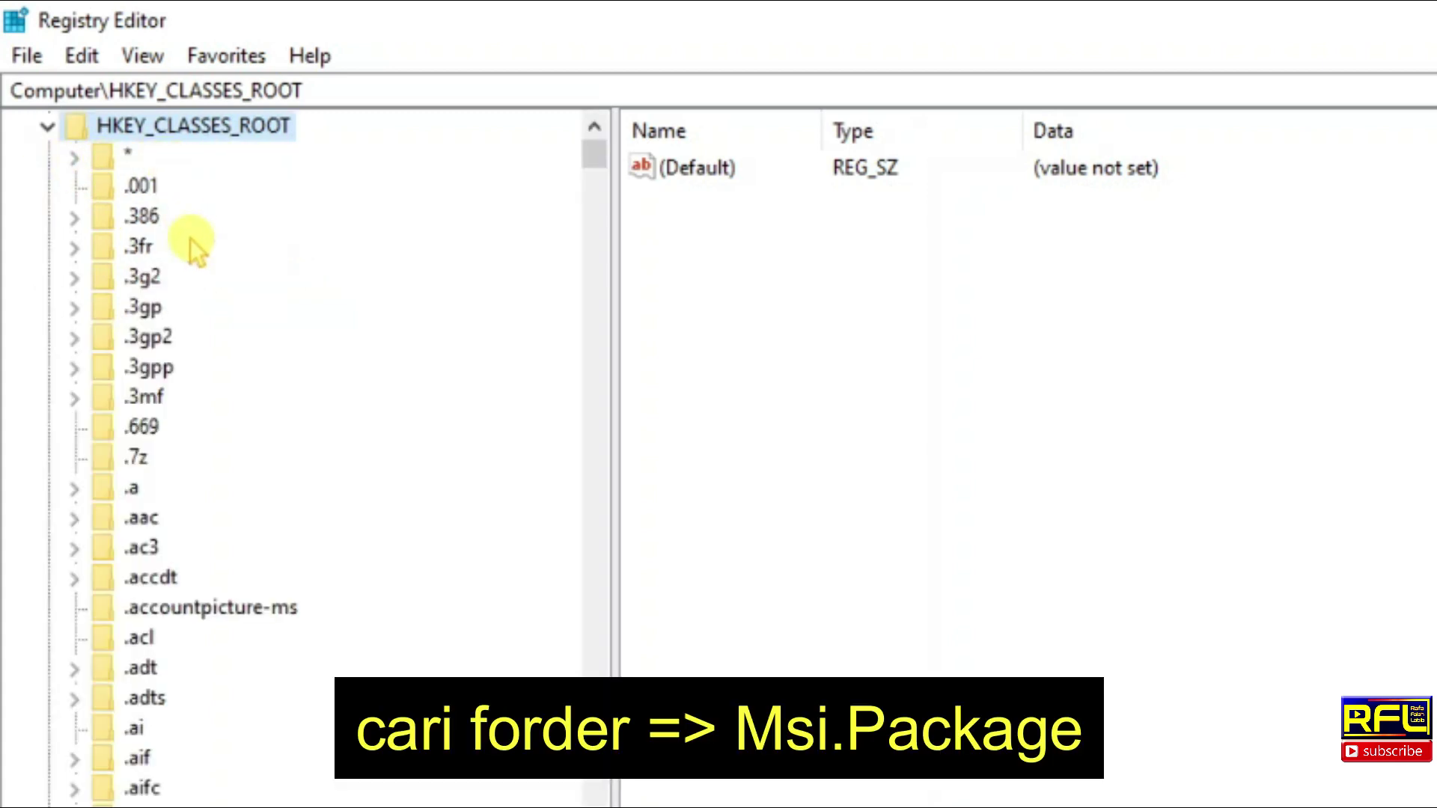
{"action": "scroll", "coordinate": [192, 240], "scroll_direction": "down", "scroll_amount": 12}
{"action": "scroll", "coordinate": [414, 344], "scroll_direction": "down", "scroll_amount": 20}
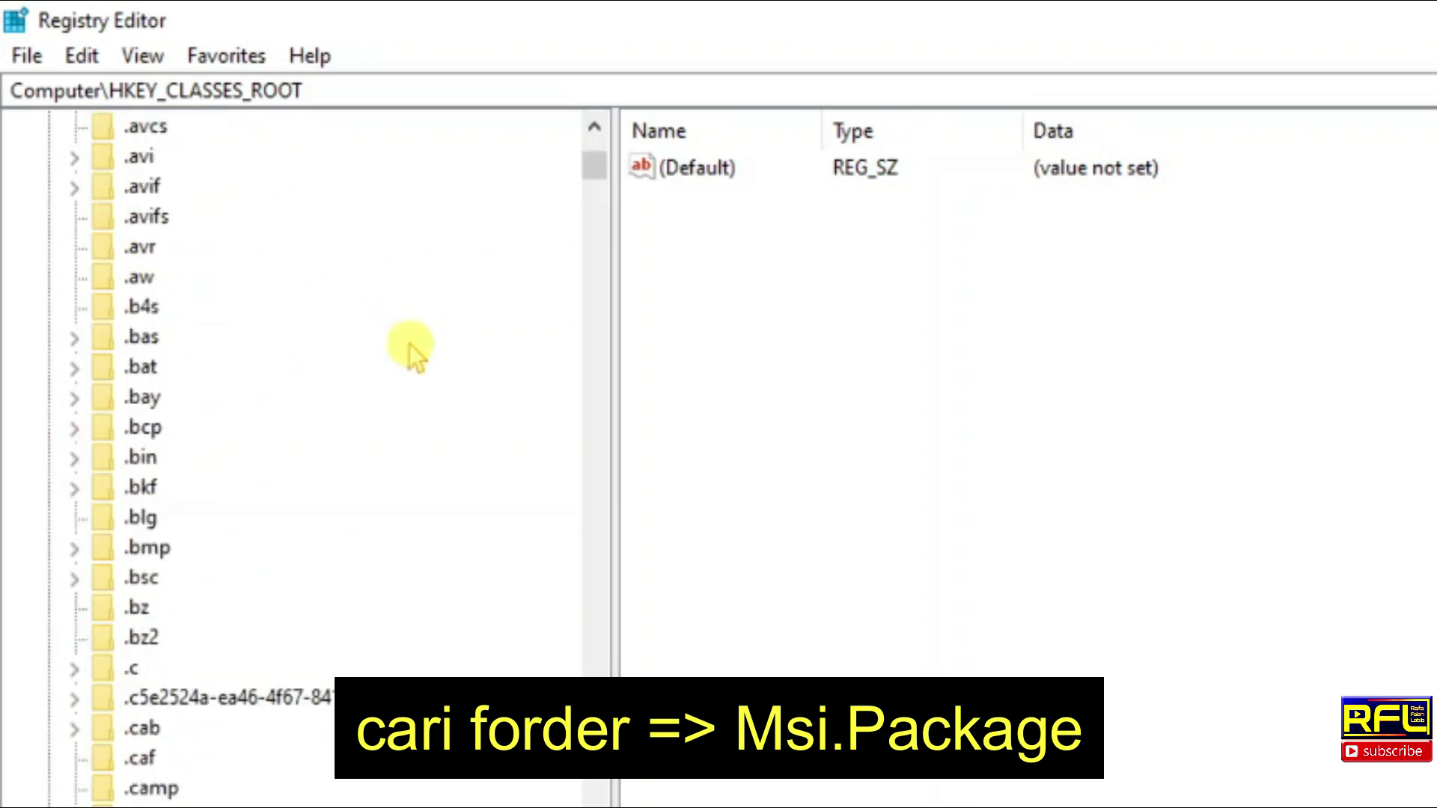
{"action": "scroll", "coordinate": [410, 363], "scroll_direction": "down", "scroll_amount": 20}
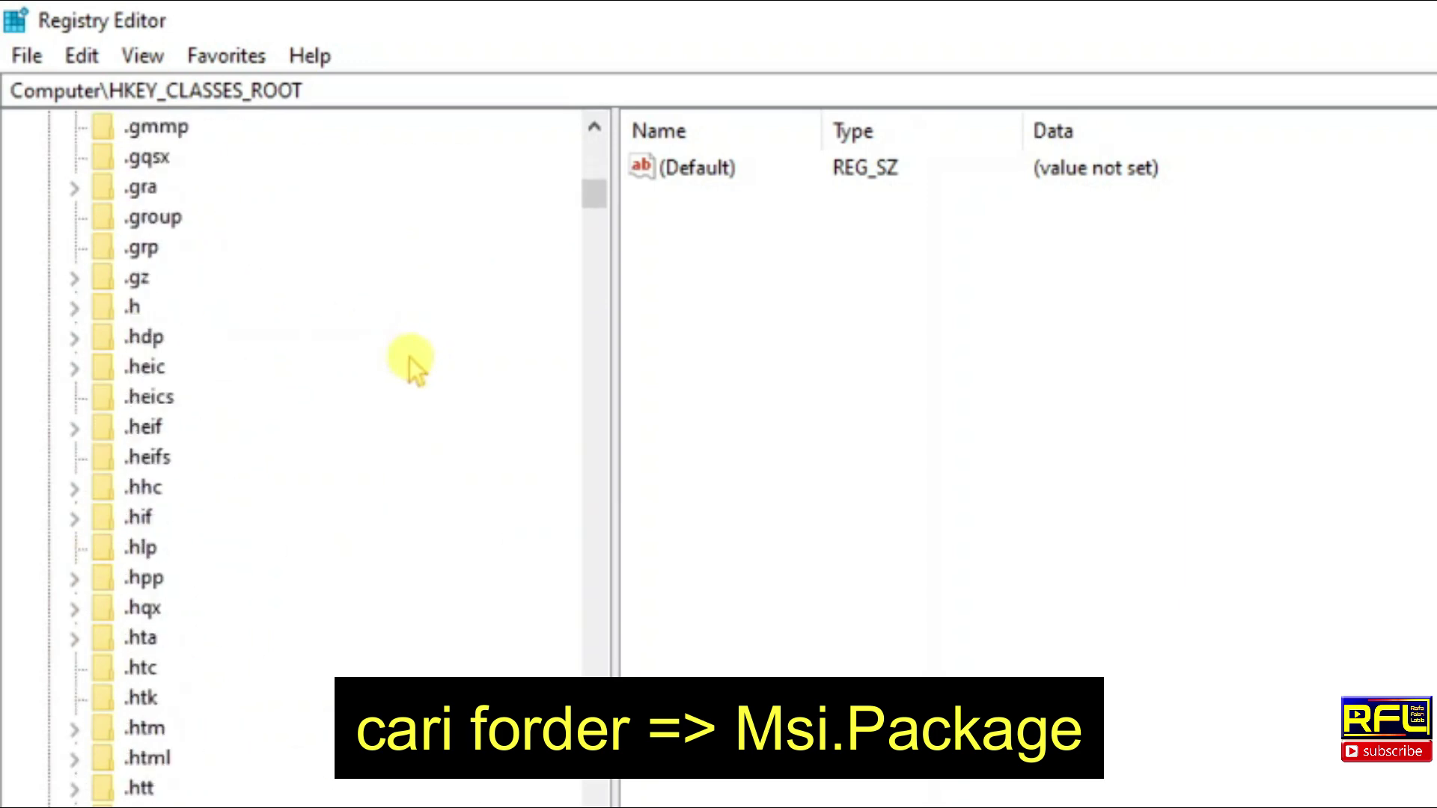
{"action": "scroll", "coordinate": [351, 318], "scroll_direction": "down", "scroll_amount": 20}
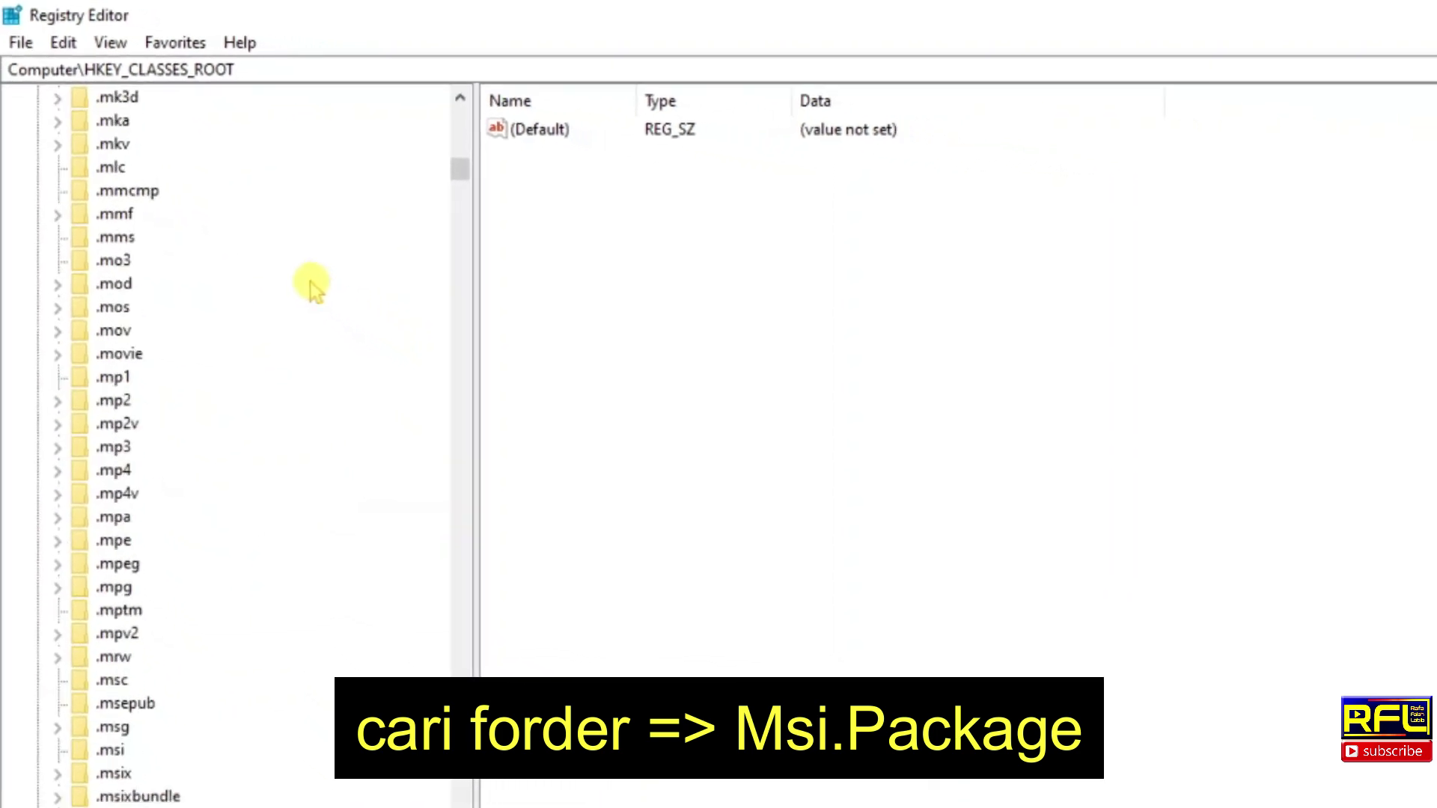
{"action": "scroll", "coordinate": [221, 318], "scroll_direction": "down", "scroll_amount": 20}
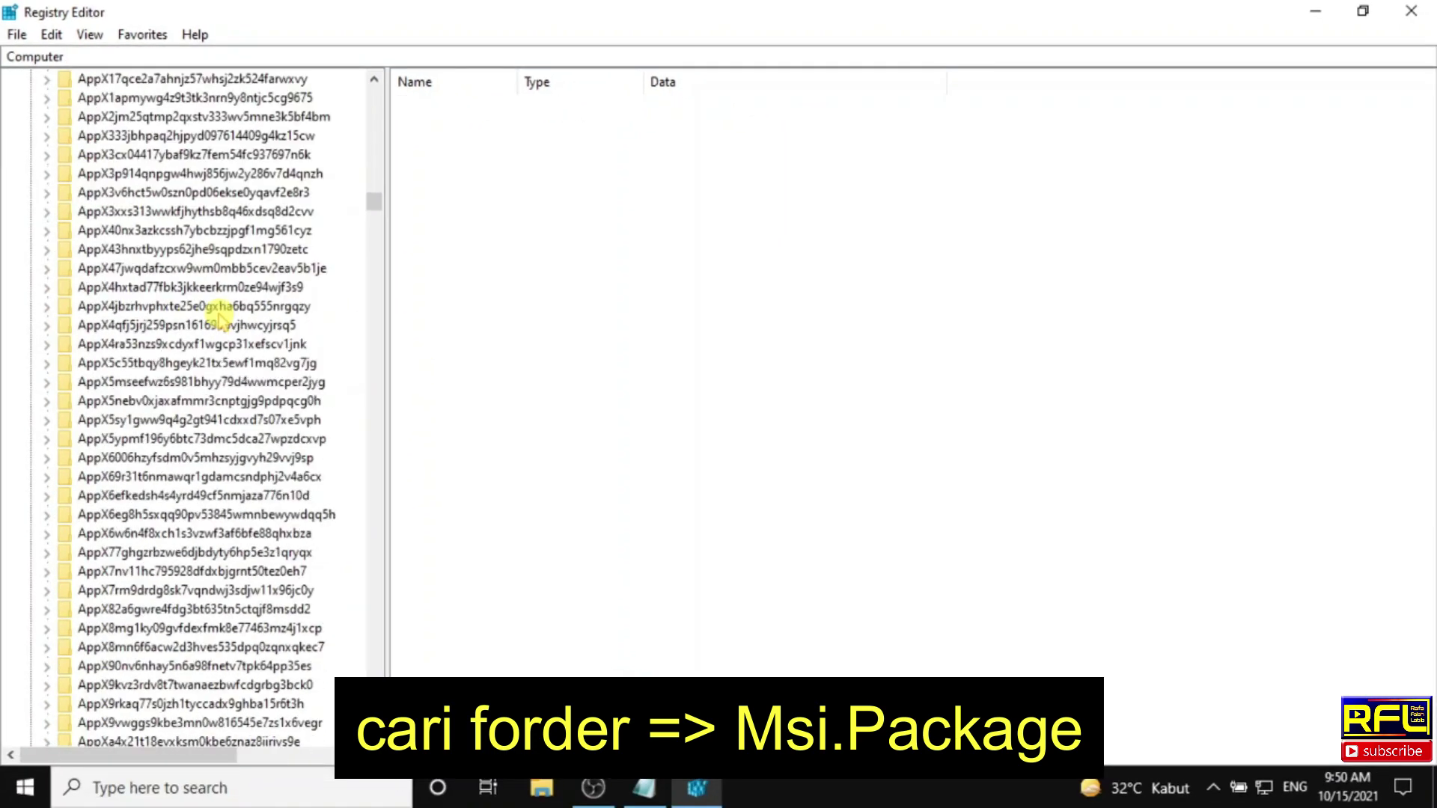
{"action": "scroll", "coordinate": [221, 318], "scroll_direction": "down", "scroll_amount": 20}
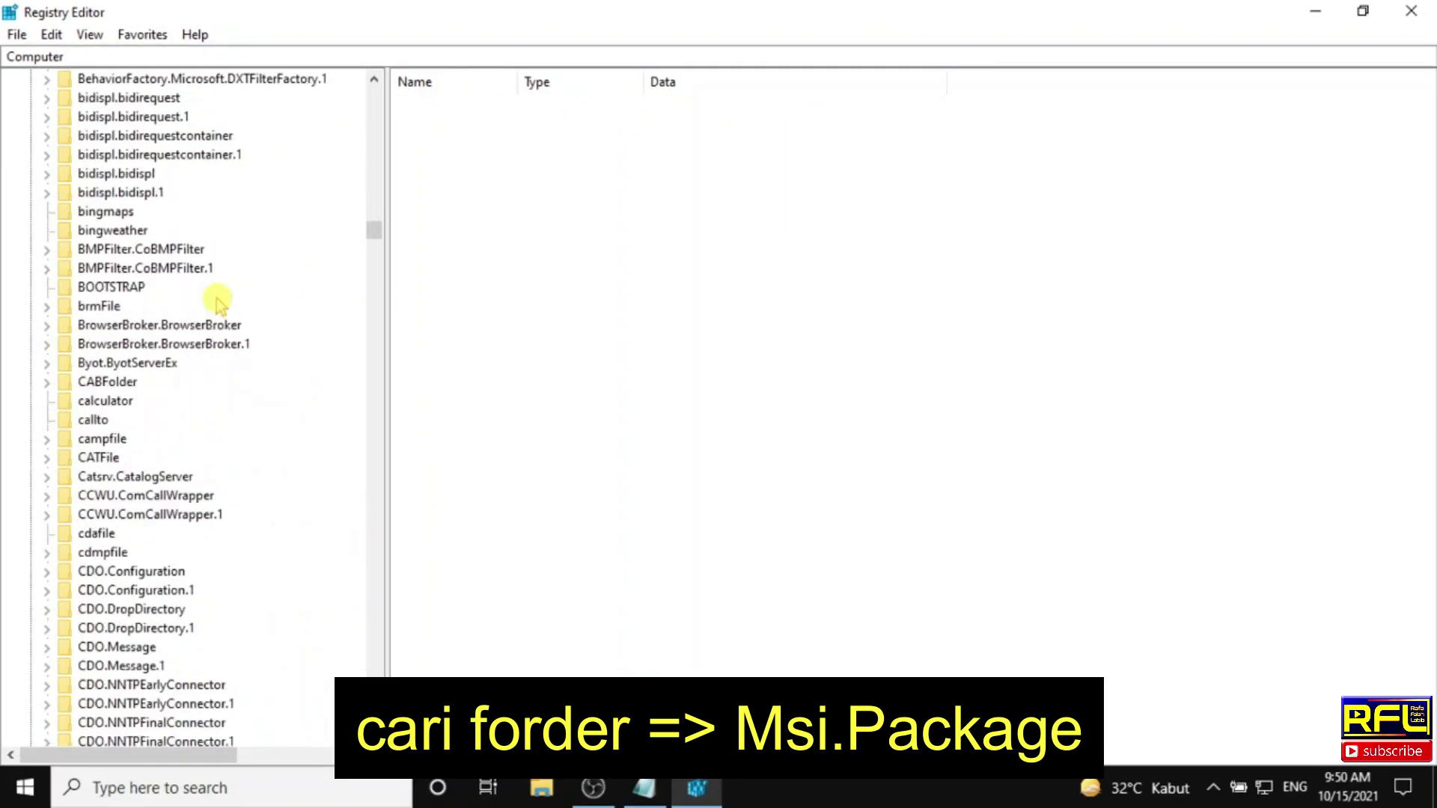
{"action": "scroll", "coordinate": [206, 292], "scroll_direction": "down", "scroll_amount": 20}
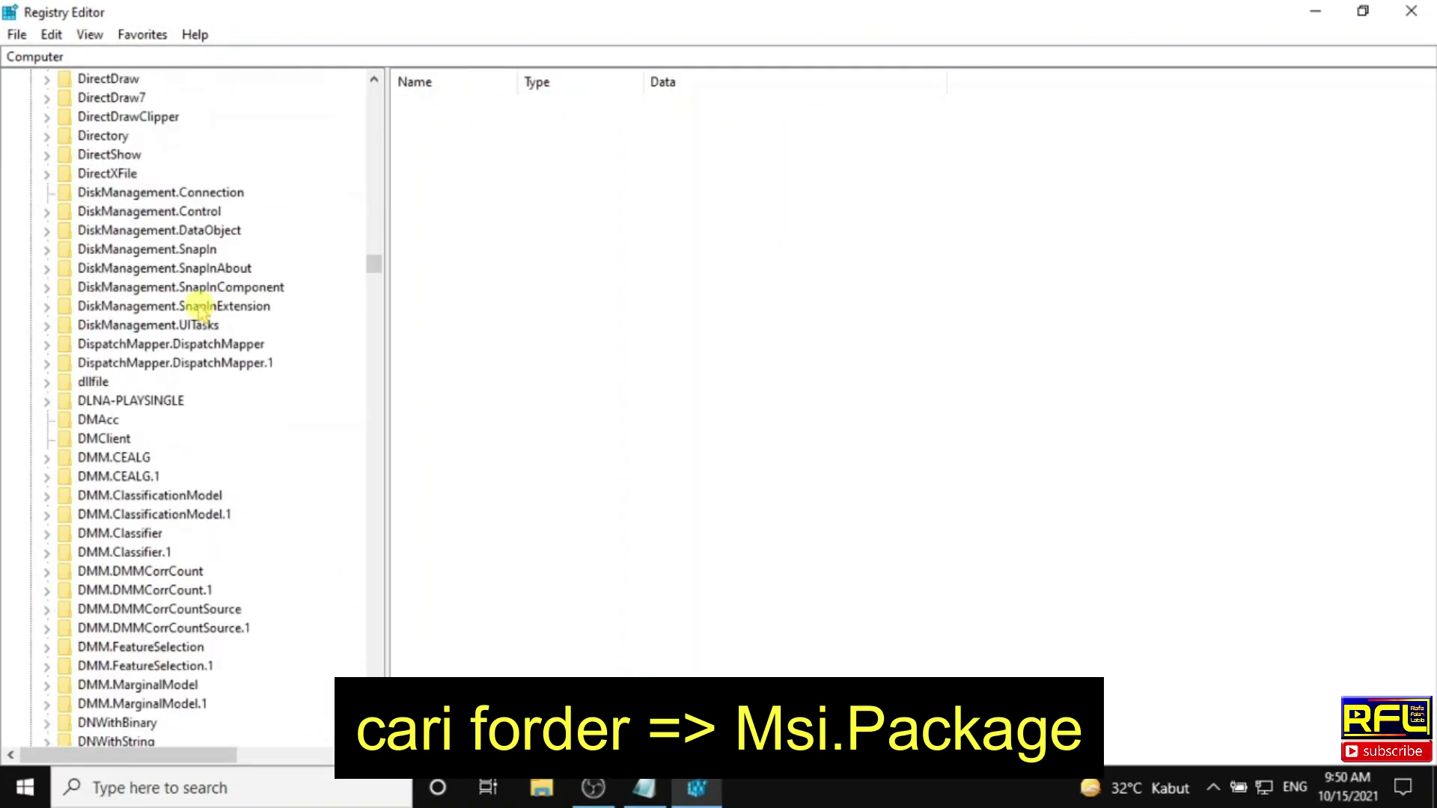
{"action": "scroll", "coordinate": [204, 318], "scroll_direction": "down", "scroll_amount": 20}
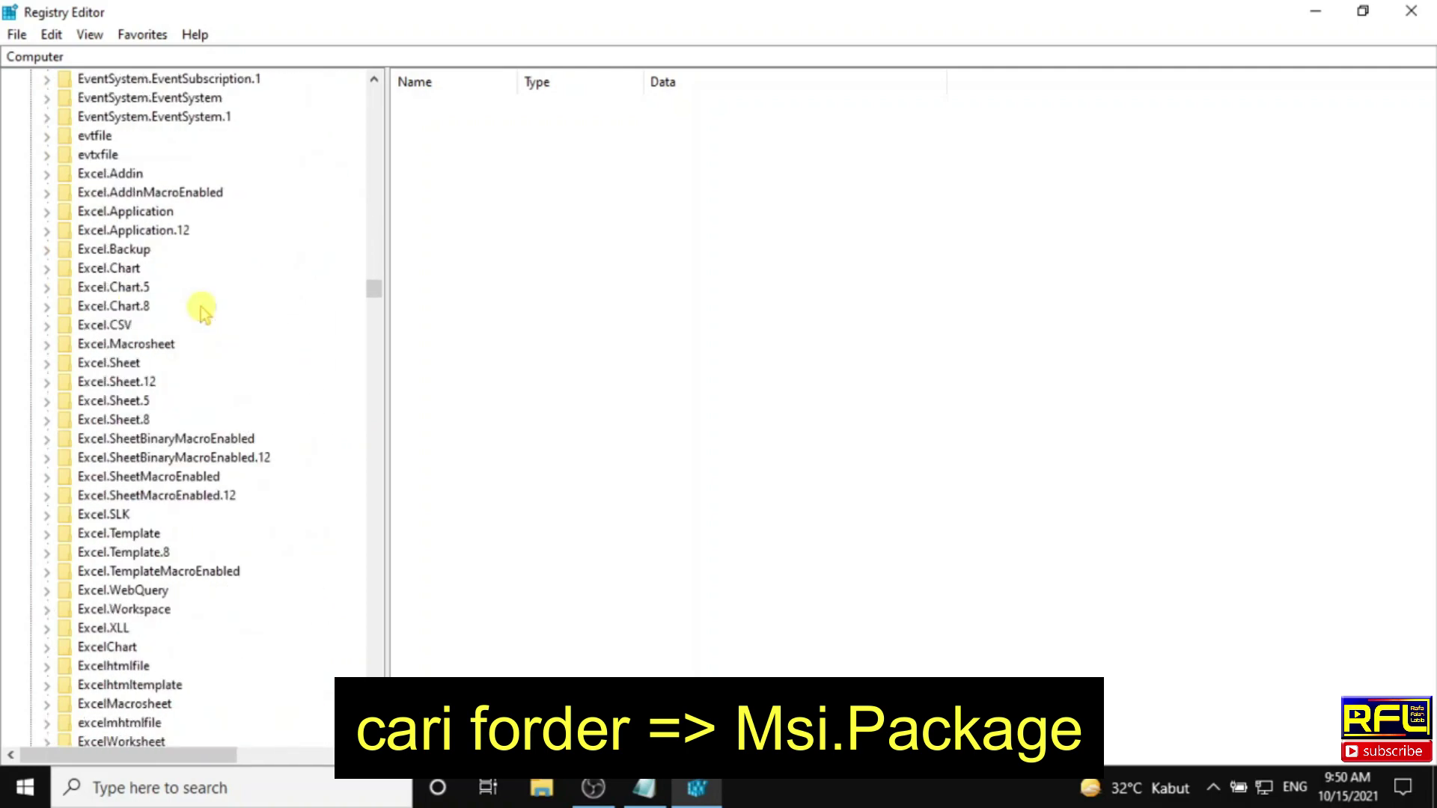
{"action": "scroll", "coordinate": [204, 296], "scroll_direction": "down", "scroll_amount": 15}
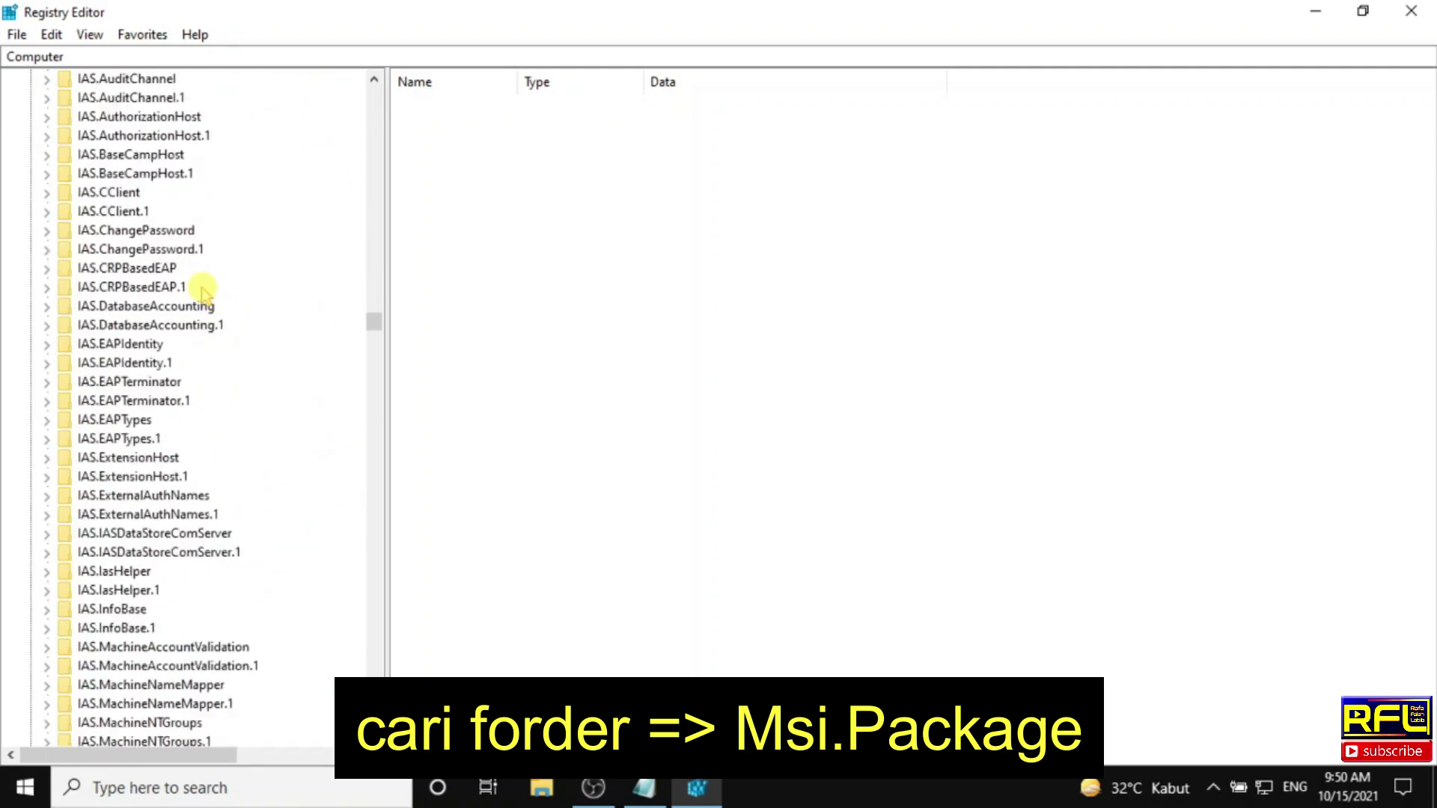
{"action": "scroll", "coordinate": [202, 292], "scroll_direction": "down", "scroll_amount": 20}
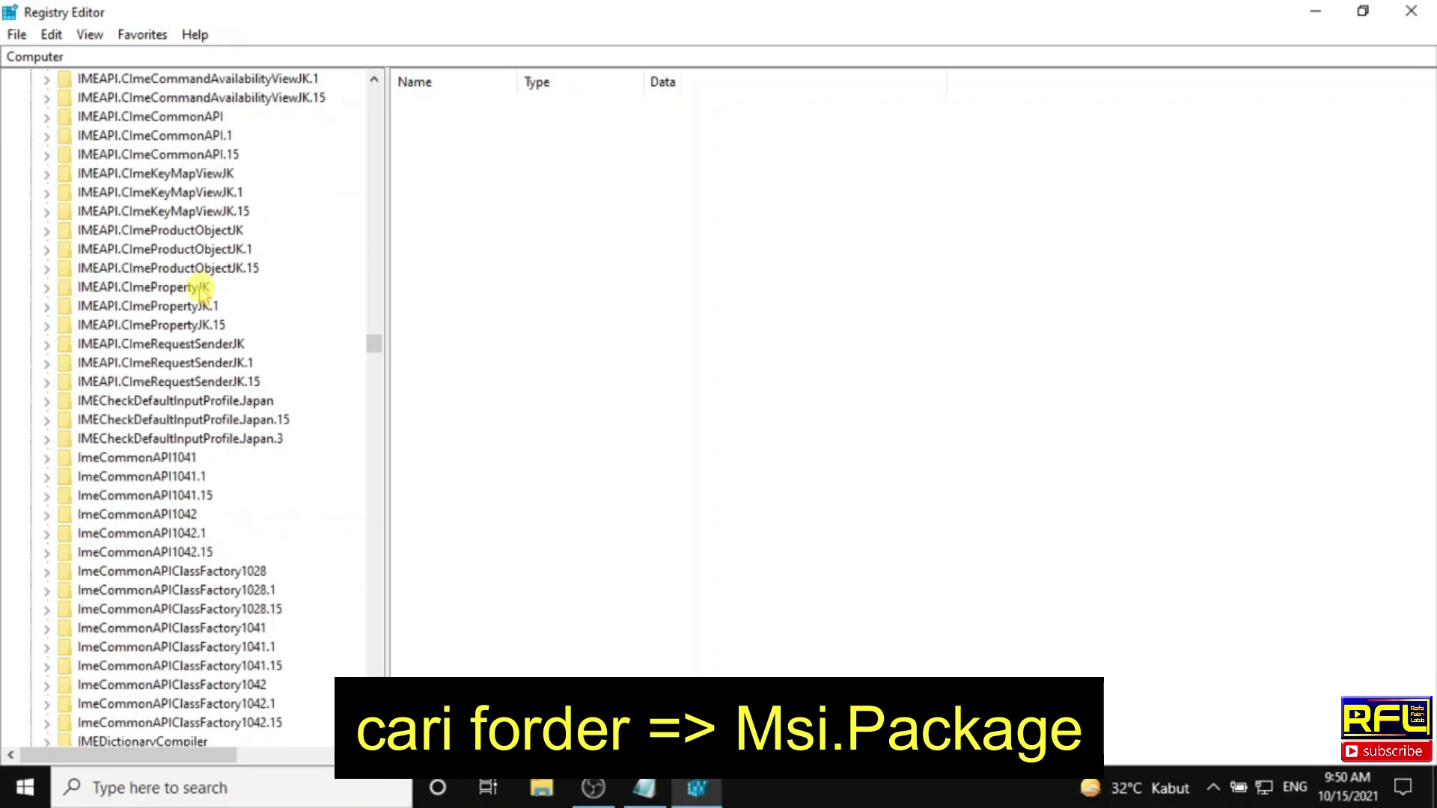
{"action": "scroll", "coordinate": [204, 291], "scroll_direction": "down", "scroll_amount": 20}
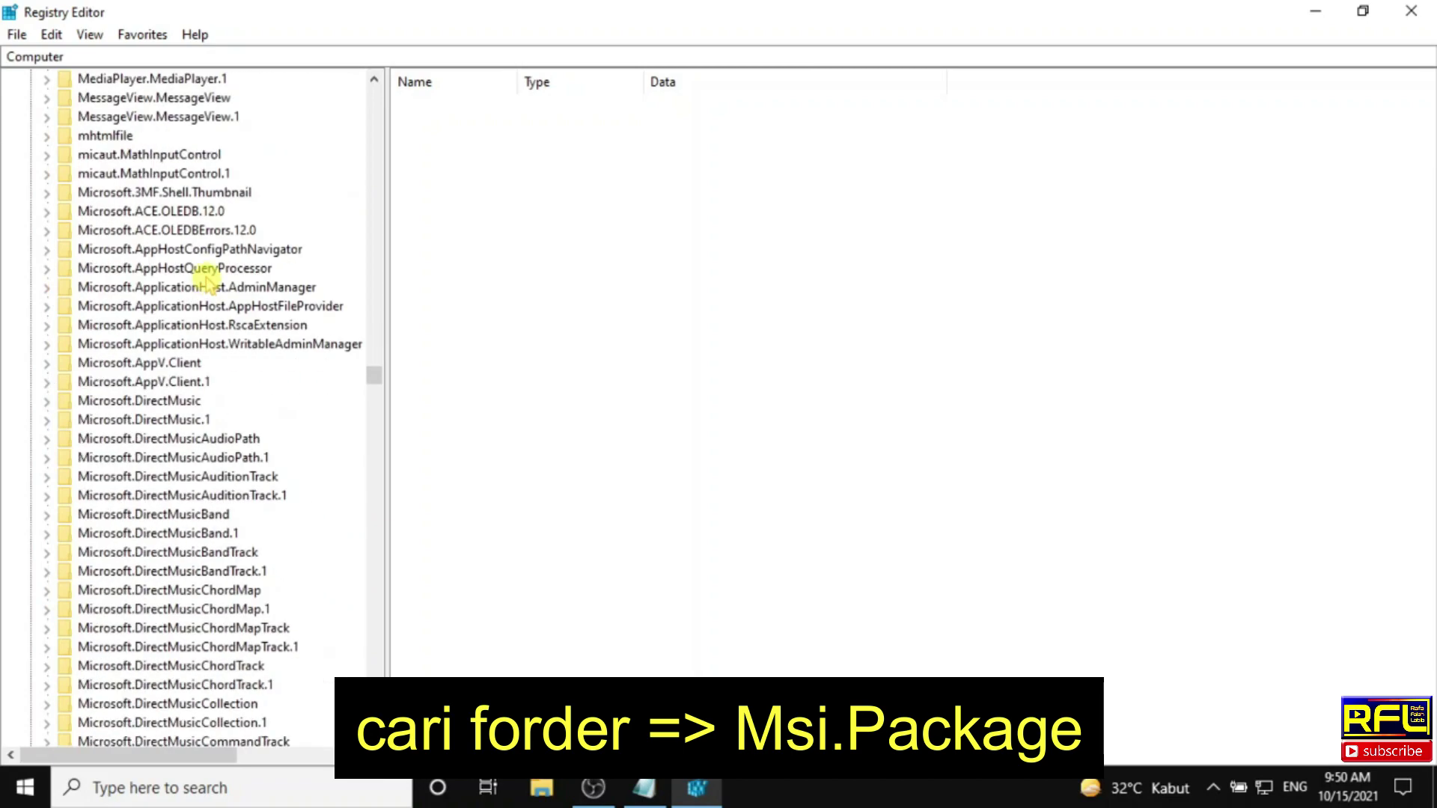
{"action": "scroll", "coordinate": [203, 277], "scroll_direction": "down", "scroll_amount": 20}
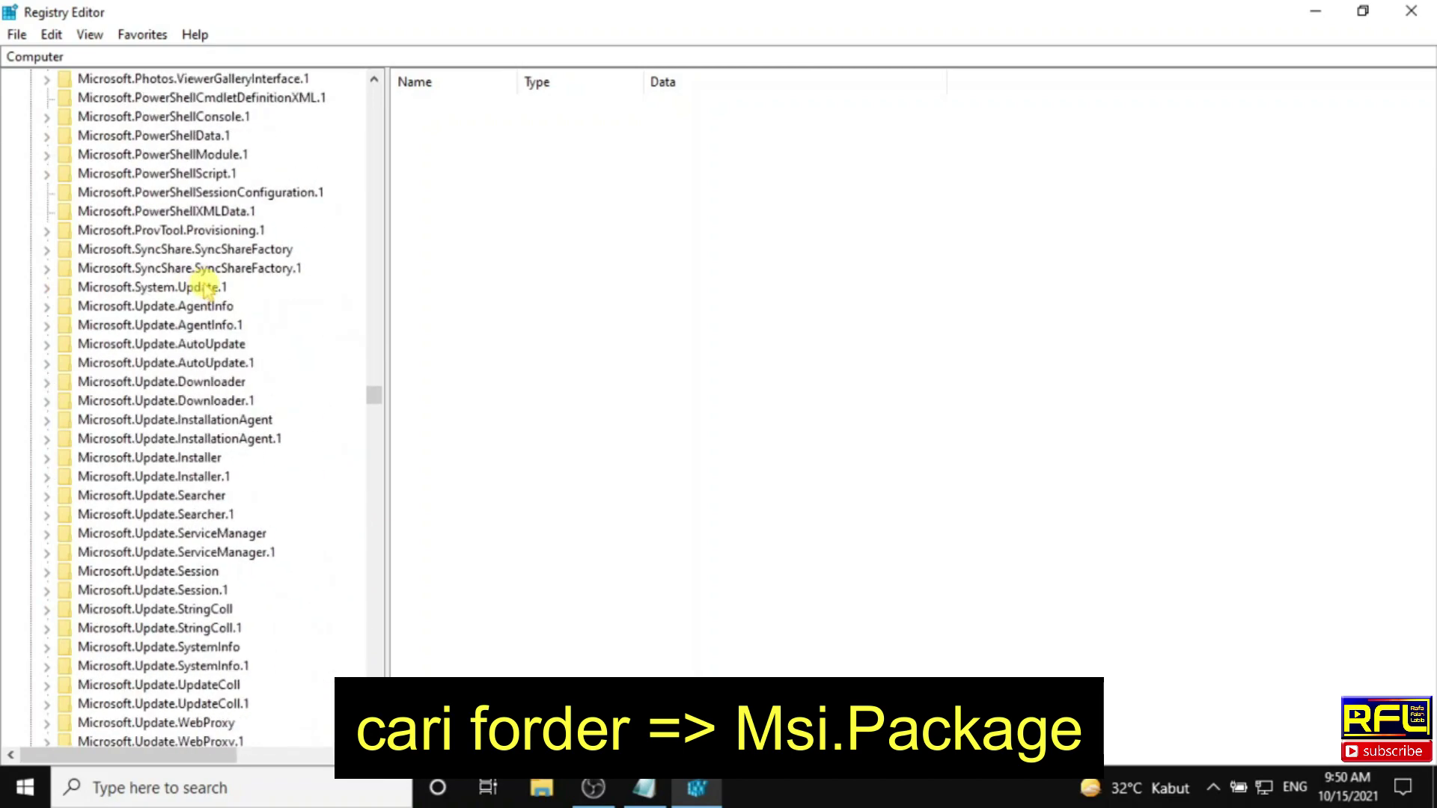
{"action": "scroll", "coordinate": [212, 352], "scroll_direction": "down", "scroll_amount": 5}
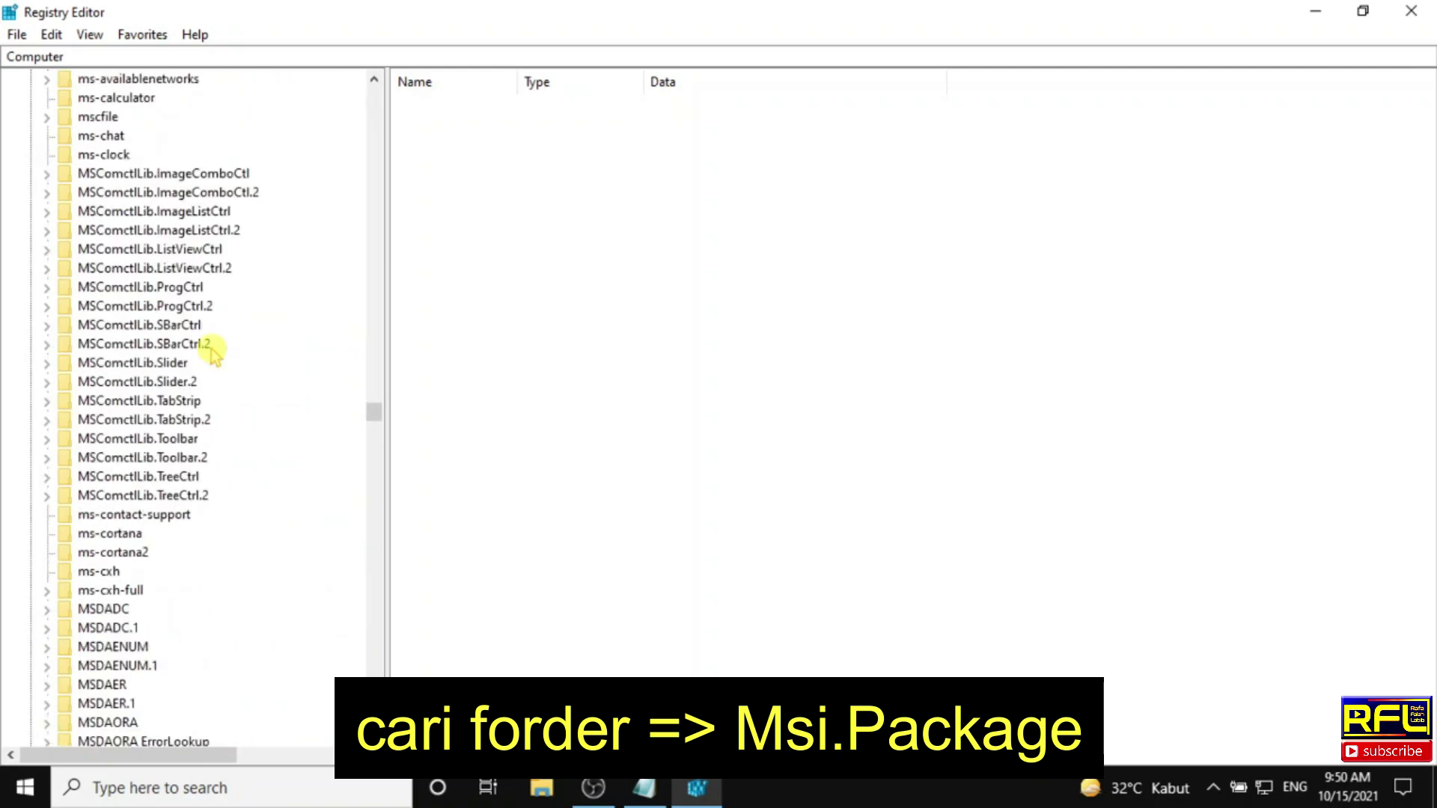
{"action": "scroll", "coordinate": [214, 353], "scroll_direction": "down", "scroll_amount": 15}
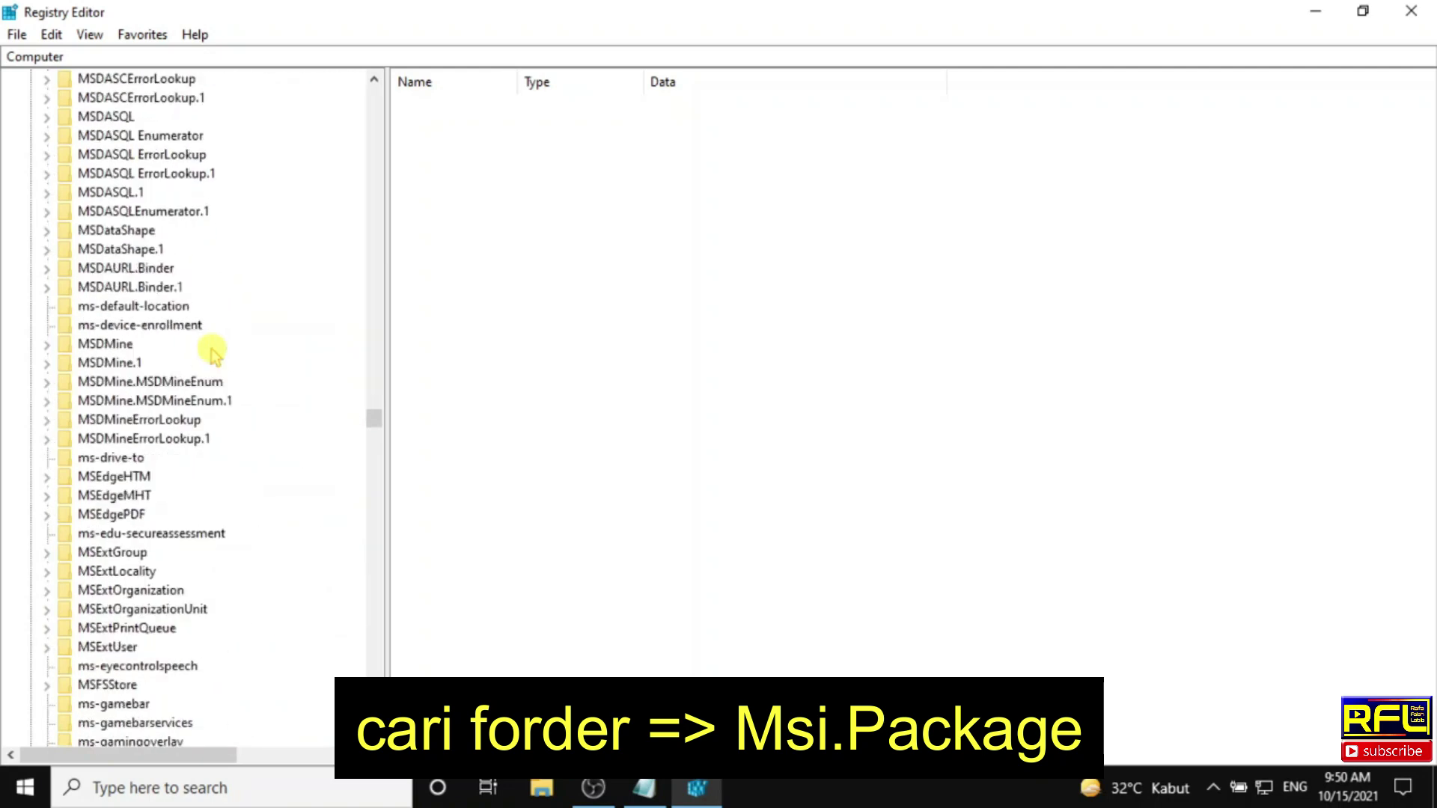
{"action": "scroll", "coordinate": [215, 353], "scroll_direction": "down", "scroll_amount": 9}
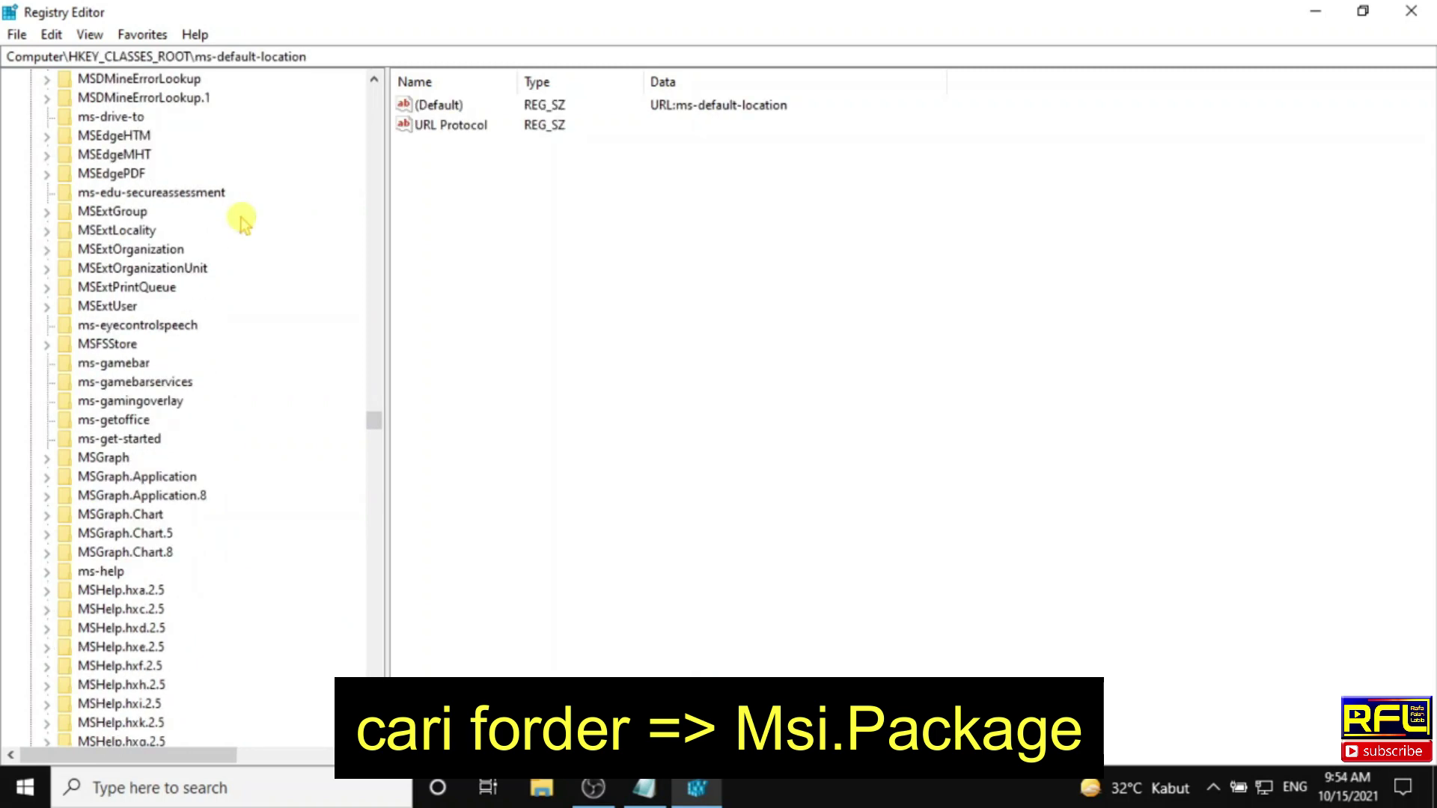
{"action": "scroll", "coordinate": [240, 218], "scroll_direction": "down", "scroll_amount": 1}
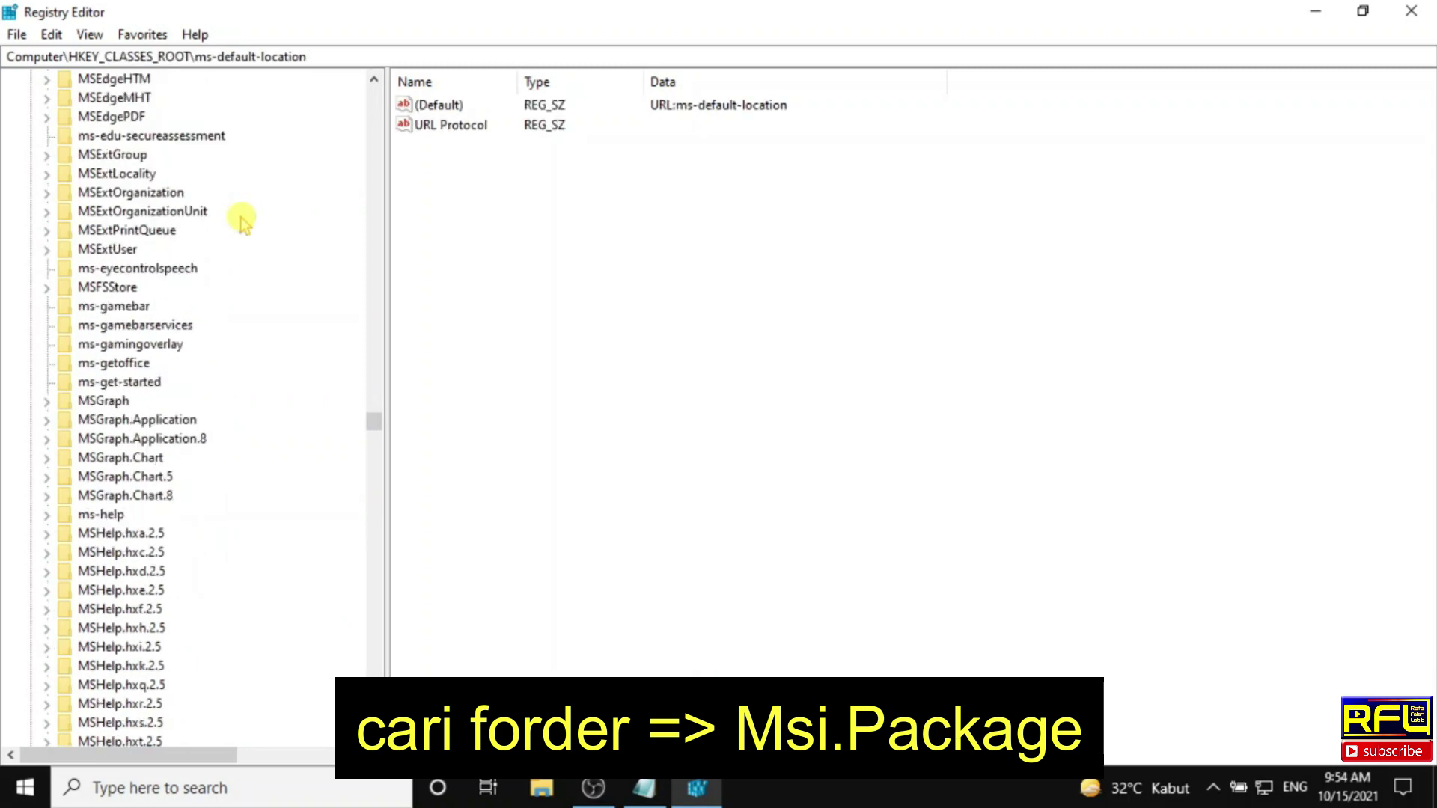
{"action": "scroll", "coordinate": [242, 221], "scroll_direction": "down", "scroll_amount": 6}
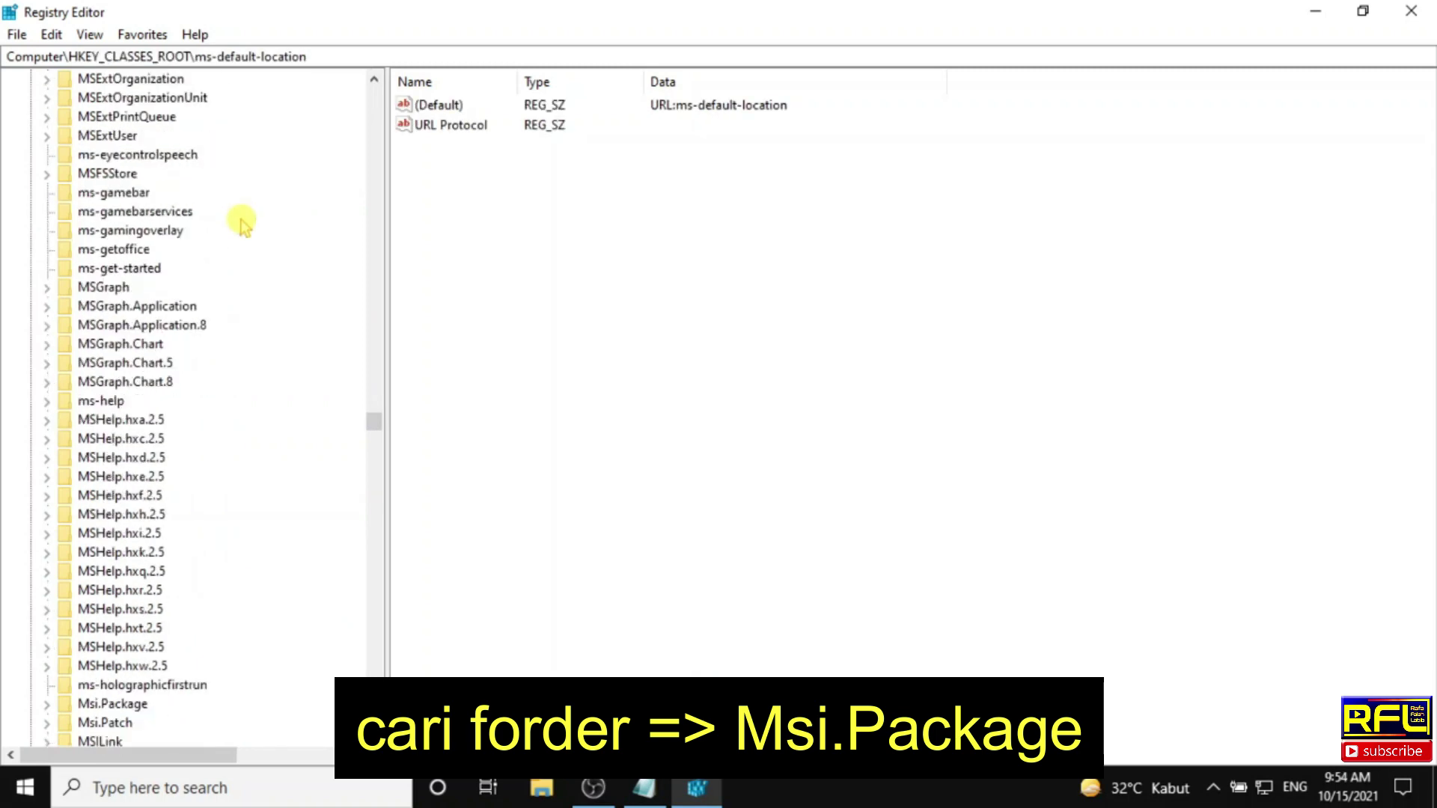
{"action": "scroll", "coordinate": [242, 223], "scroll_direction": "down", "scroll_amount": 2}
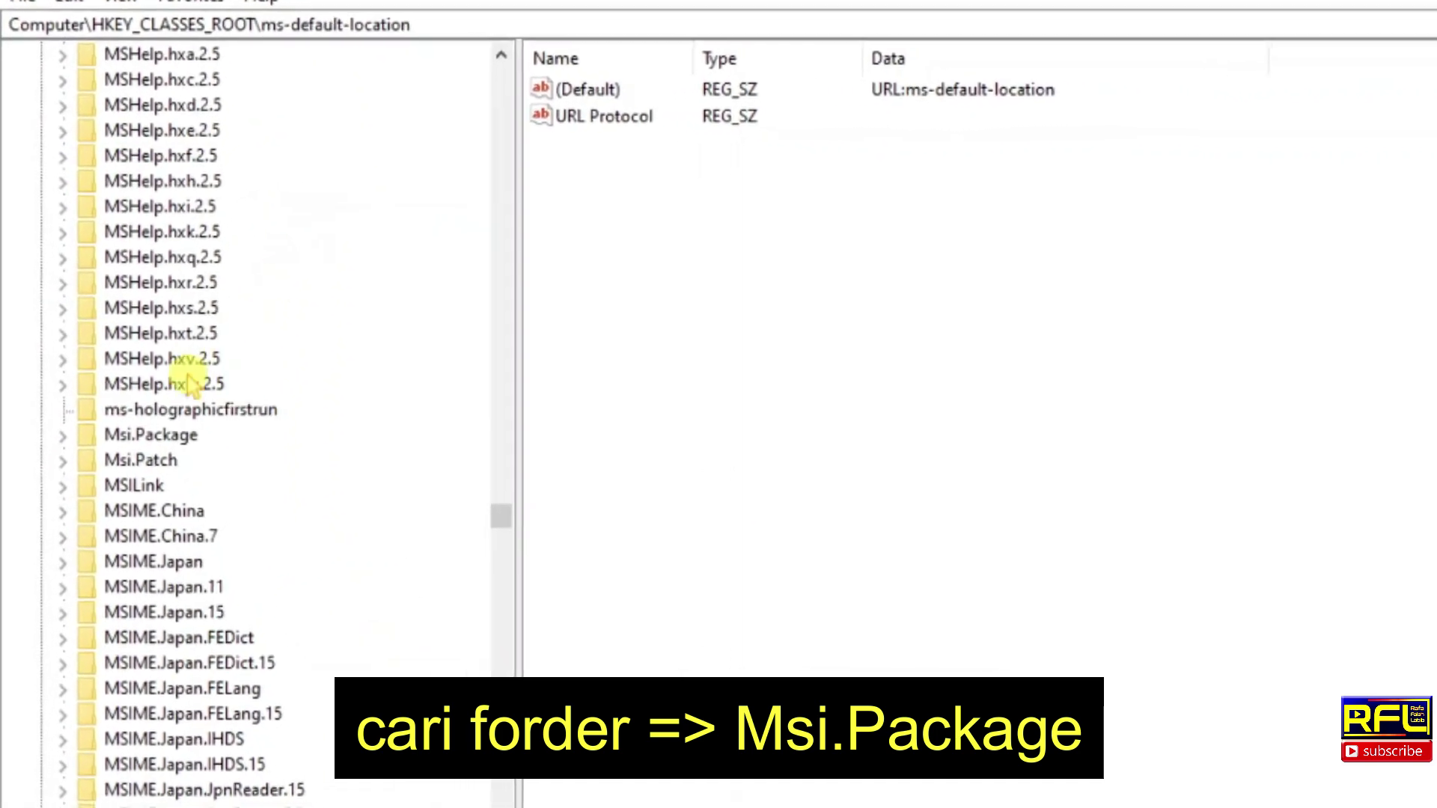
{"action": "left_click", "coordinate": [142, 436]}
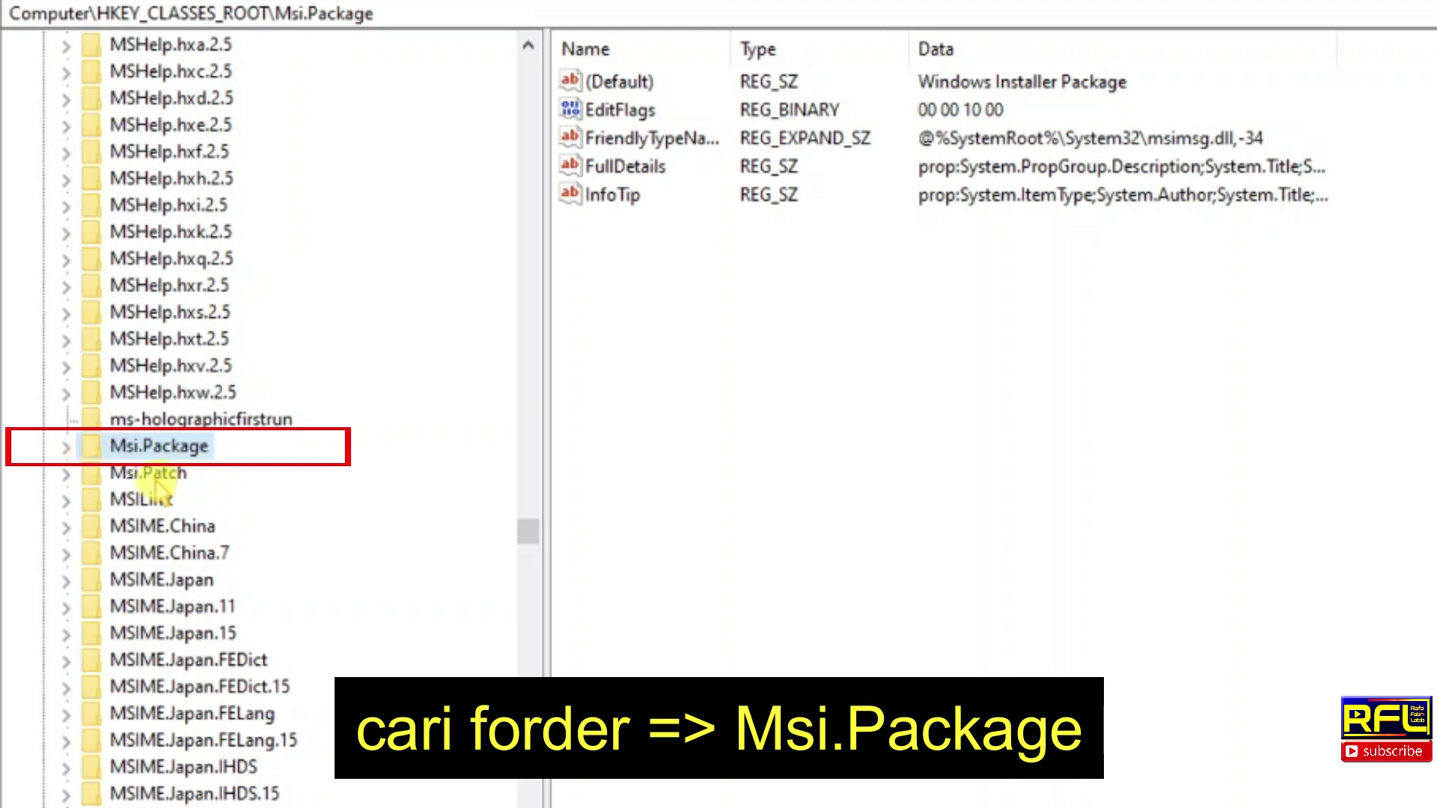
Create a new key named runas under the shell subkey of Msi.Package.
{"action": "left_click", "coordinate": [65, 448]}
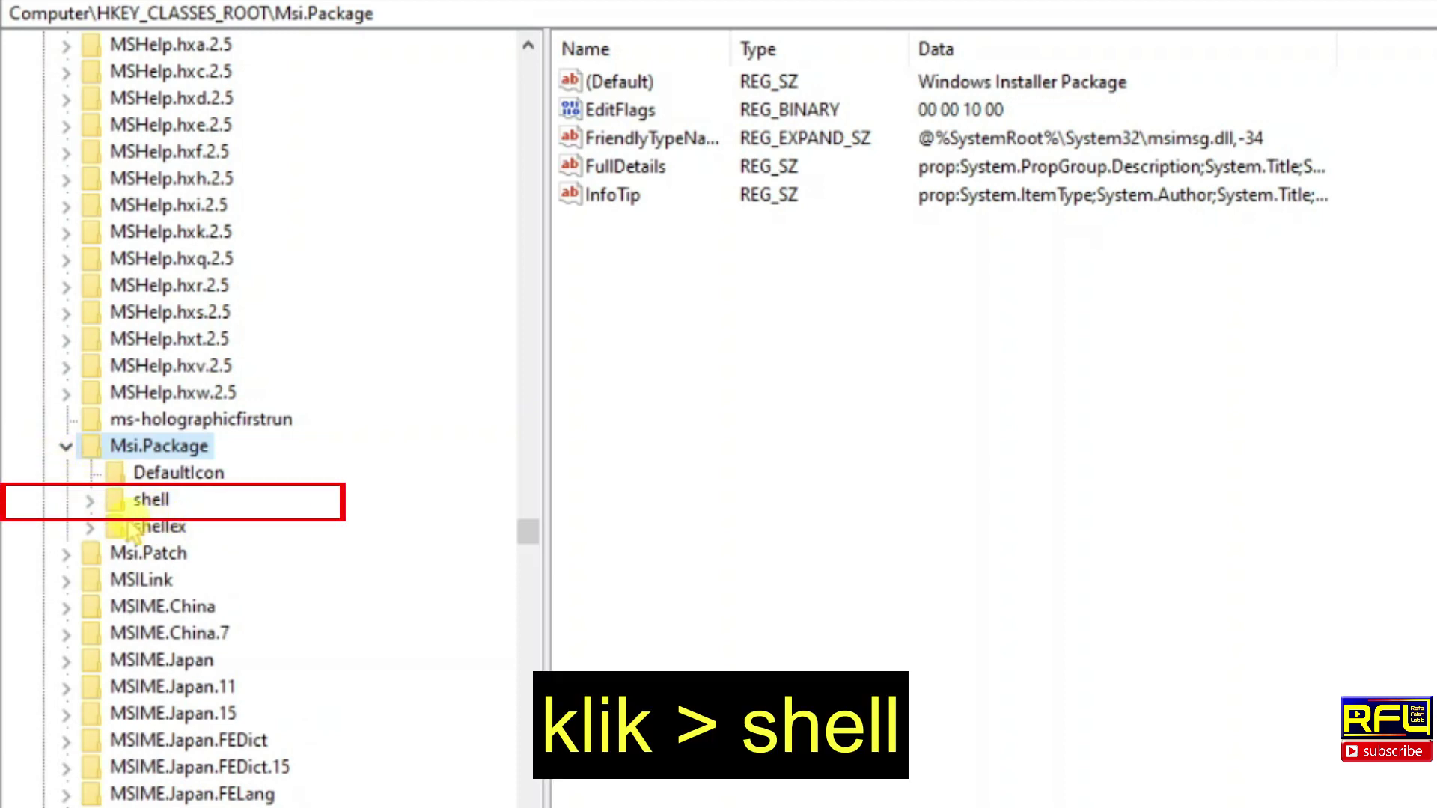
{"action": "left_click", "coordinate": [90, 509]}
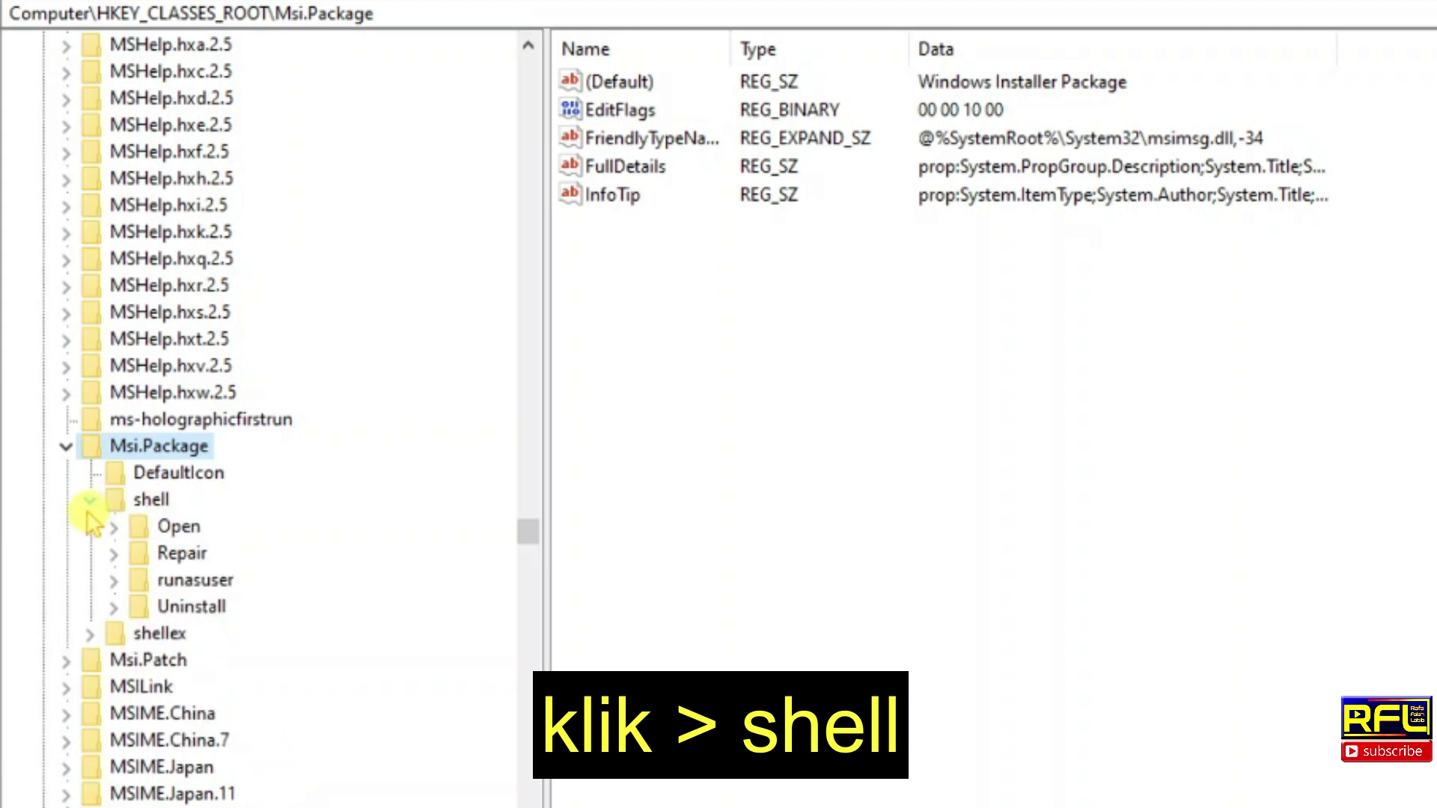
{"action": "left_click", "coordinate": [152, 500]}
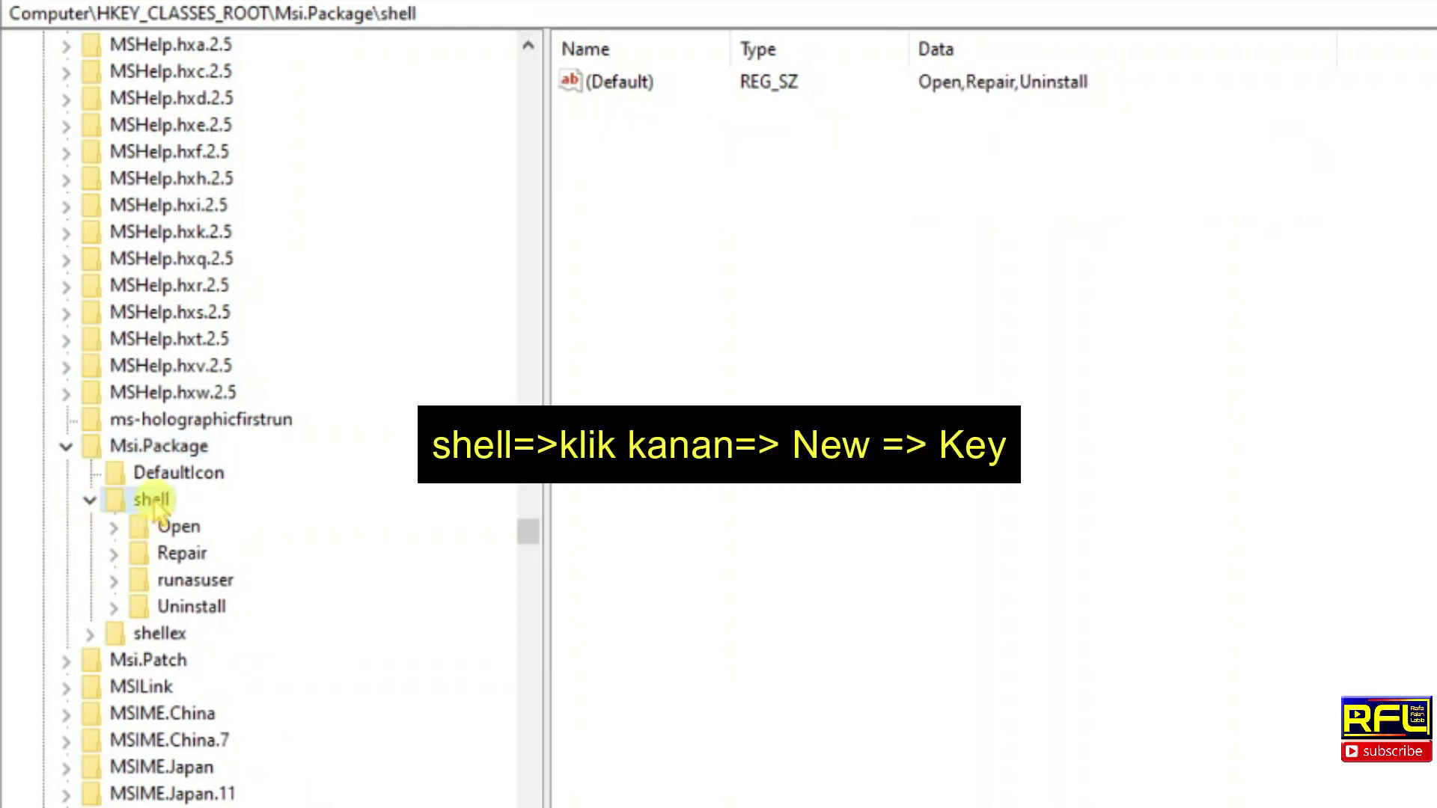
{"action": "right_click", "coordinate": [155, 507]}
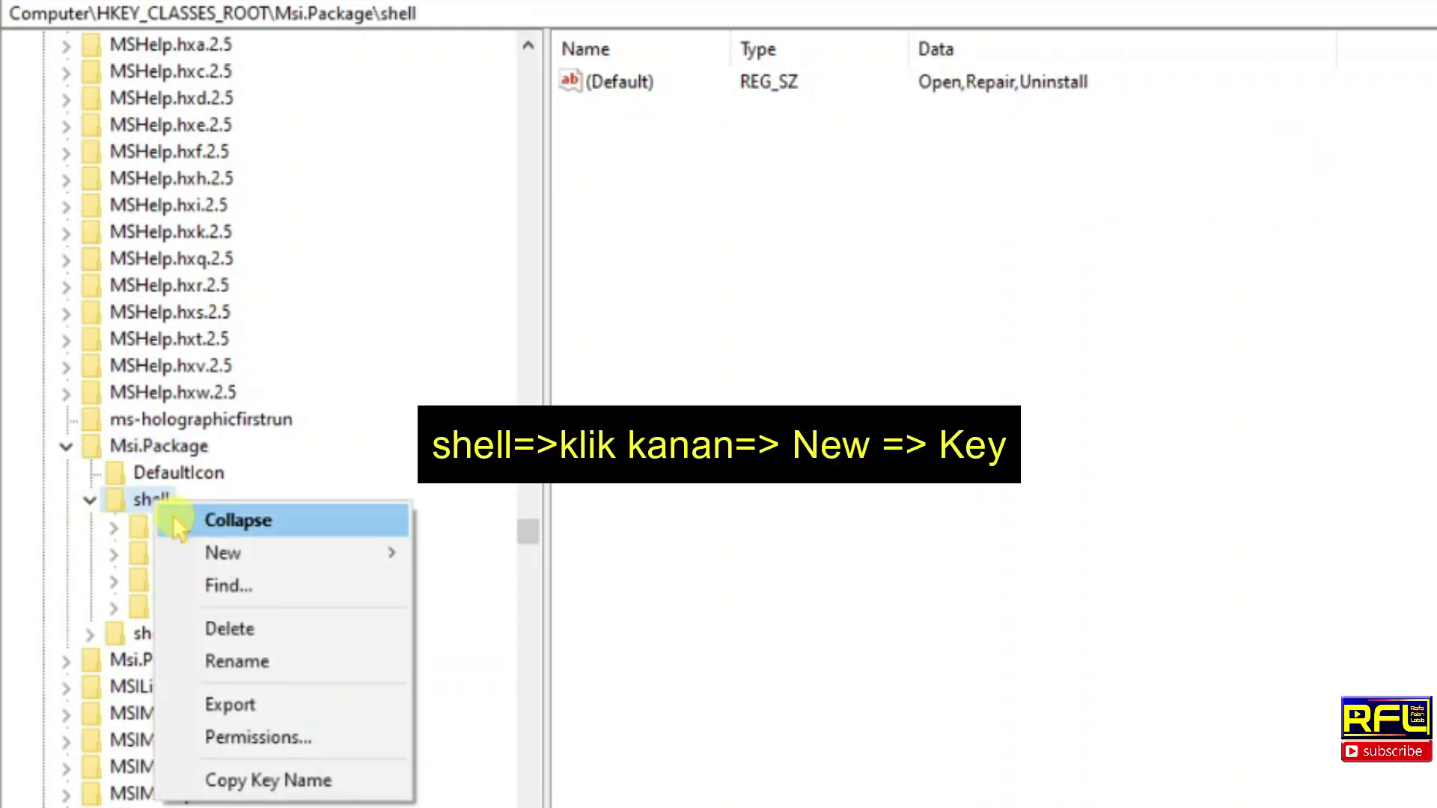
{"action": "mouse_move", "coordinate": [329, 567]}
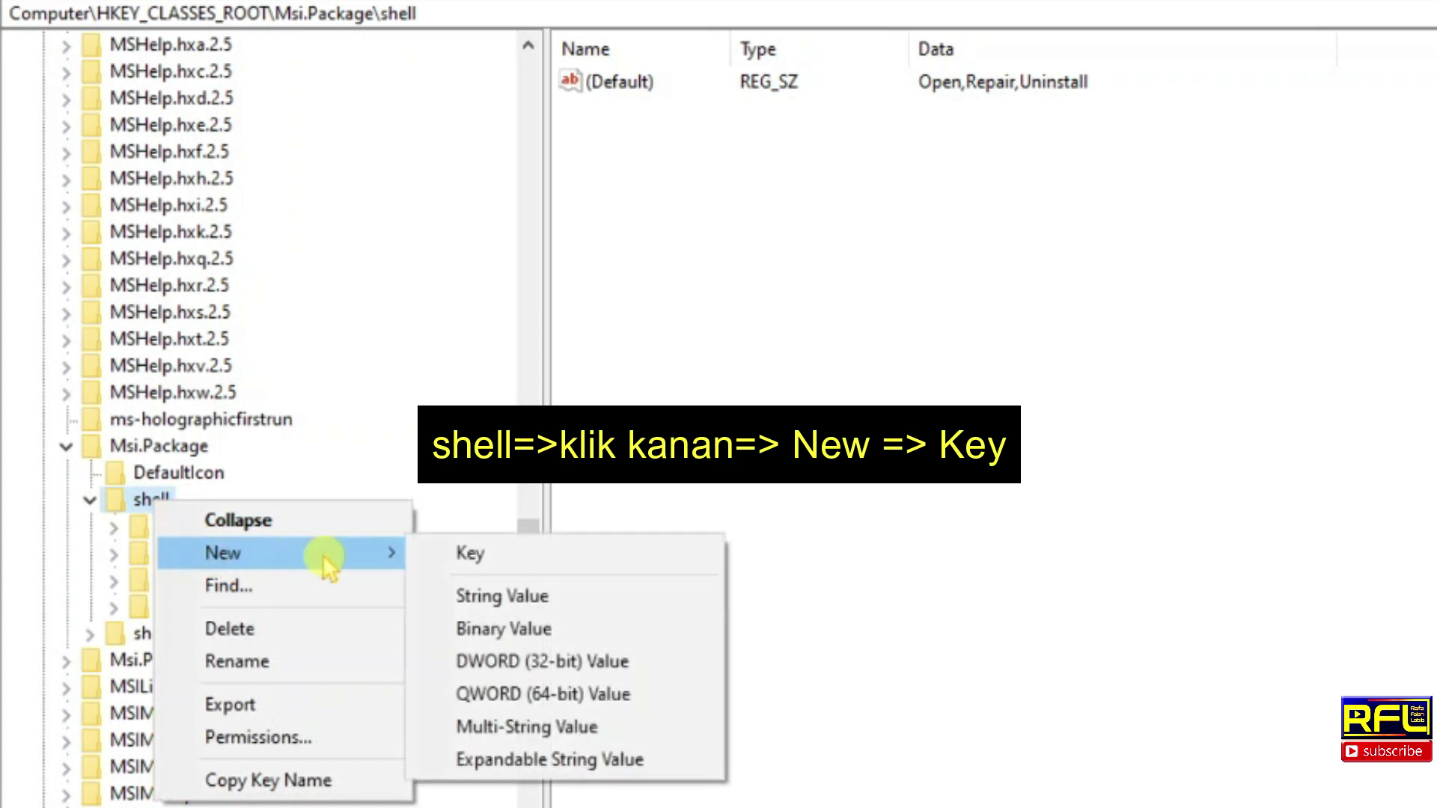
{"action": "left_click", "coordinate": [470, 554]}
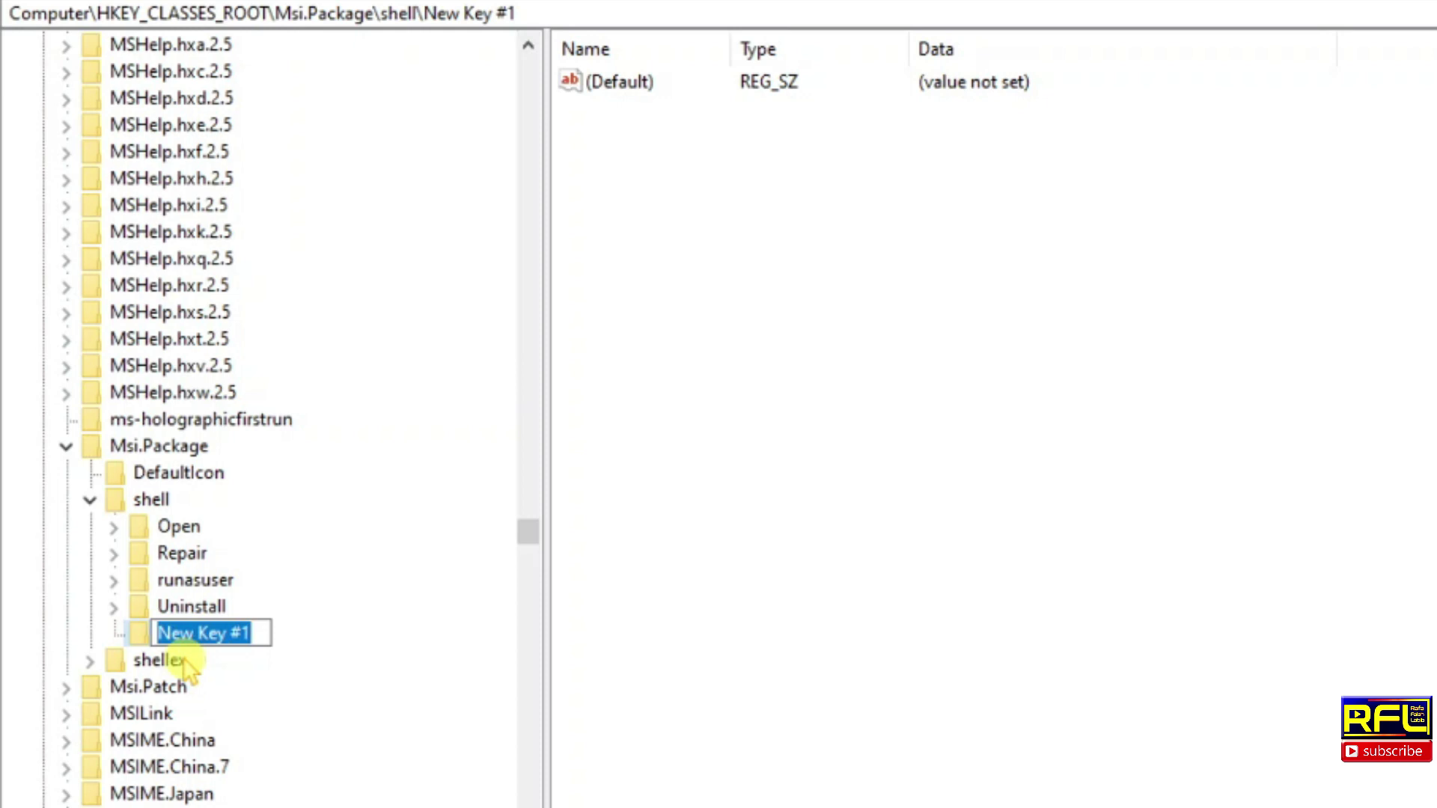
{"action": "type", "text": "runas"}
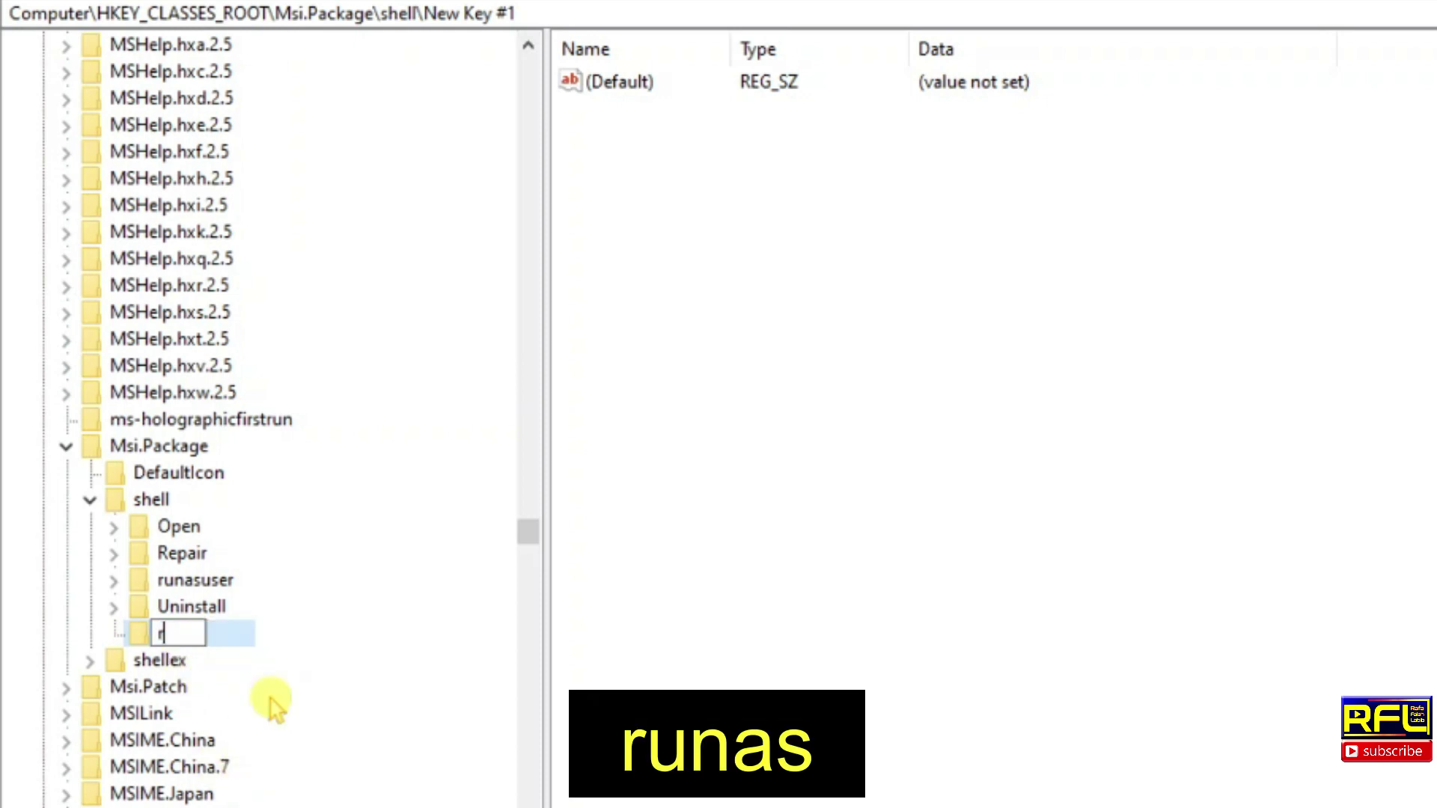
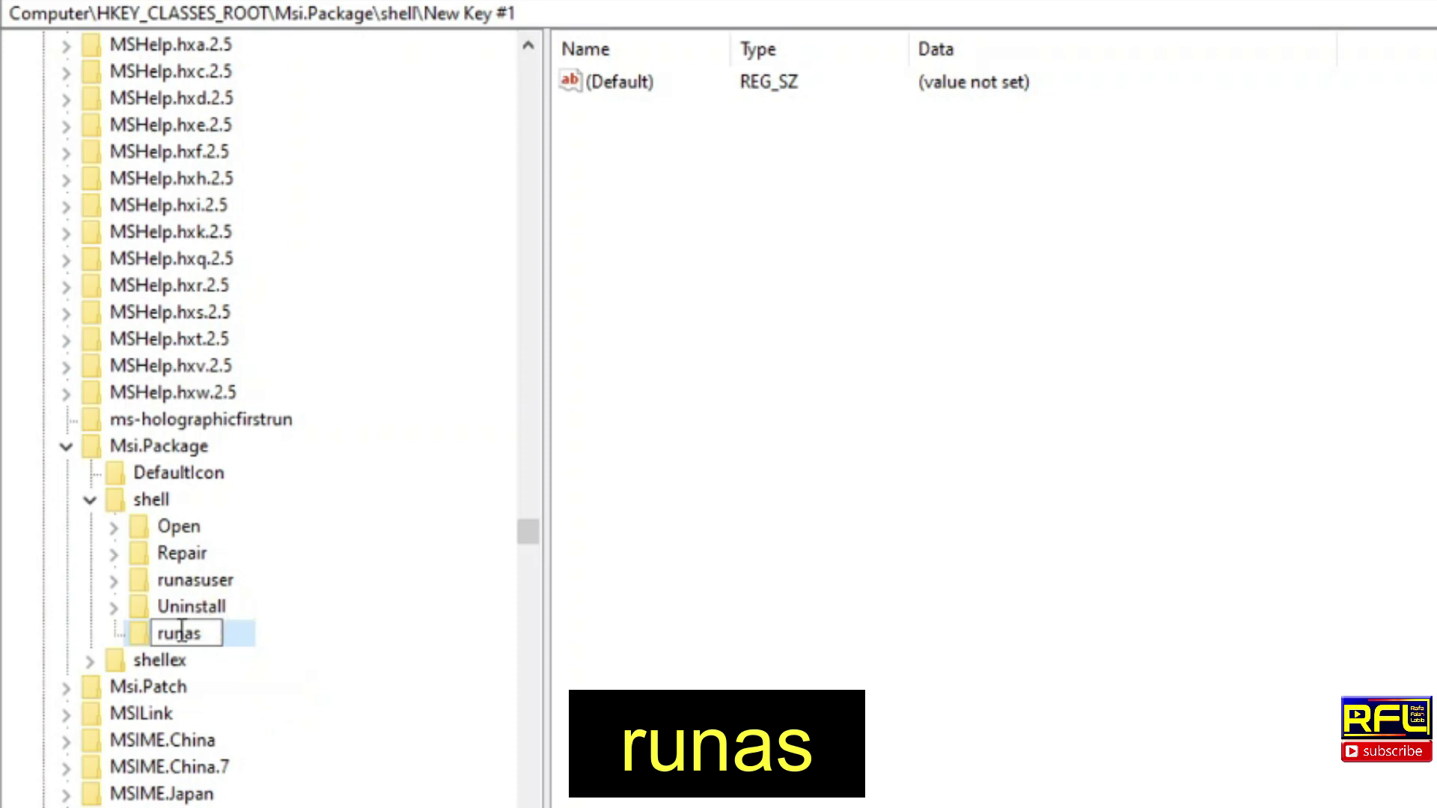
{"action": "key", "text": "Return"}
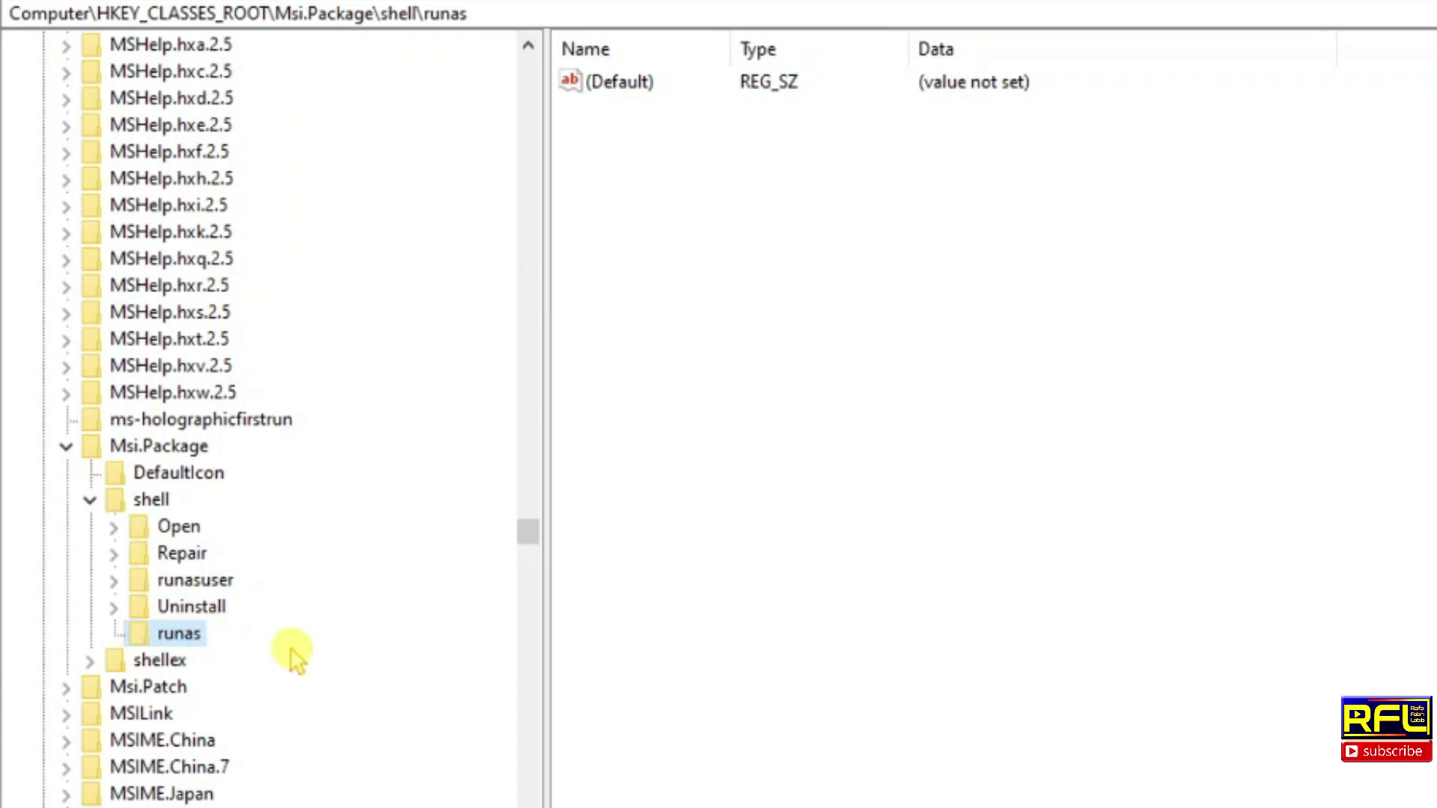
Set the (Default) value of the runas key to "install as &administrator".
{"action": "left_click", "coordinate": [631, 94]}
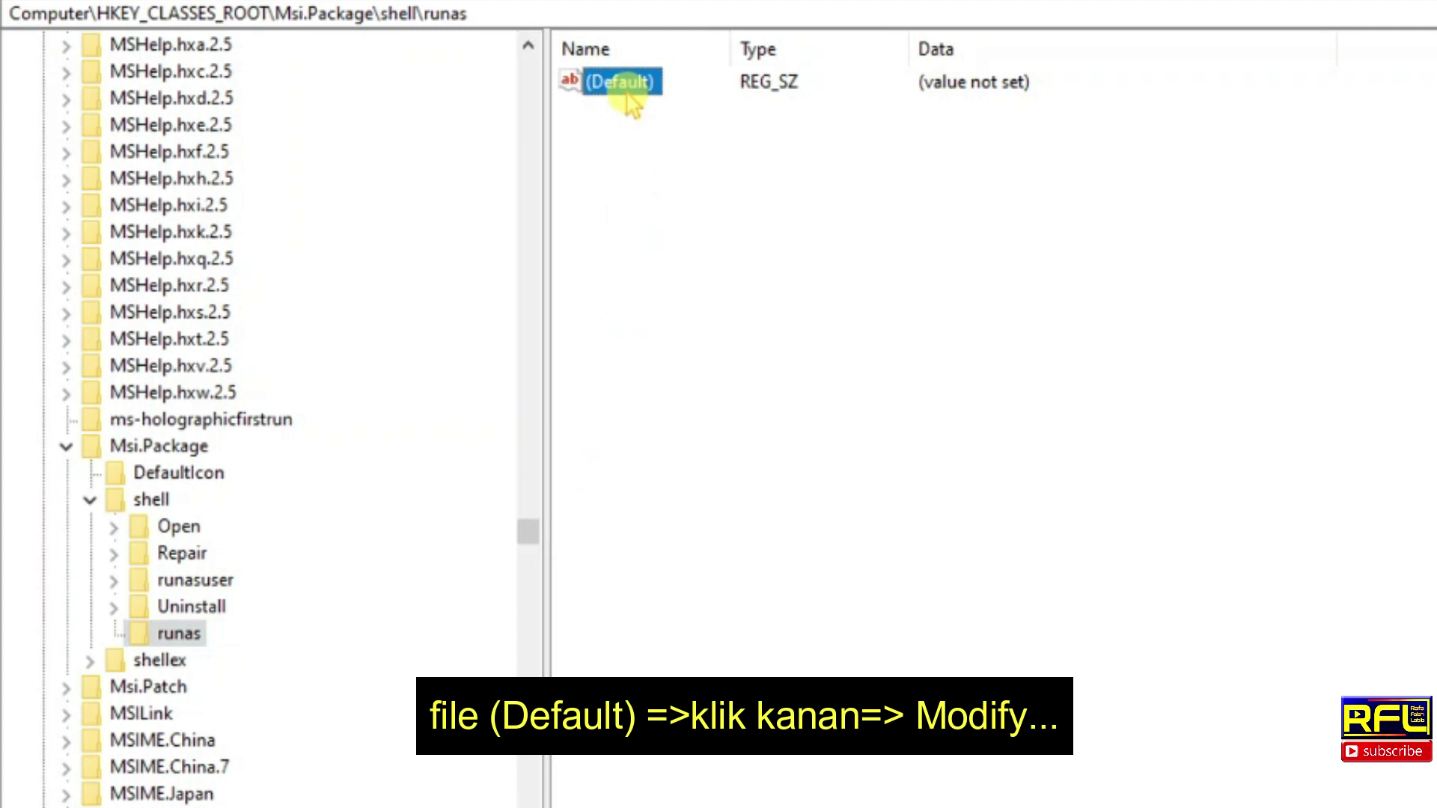
{"action": "right_click", "coordinate": [630, 99]}
{"action": "left_click", "coordinate": [687, 116]}
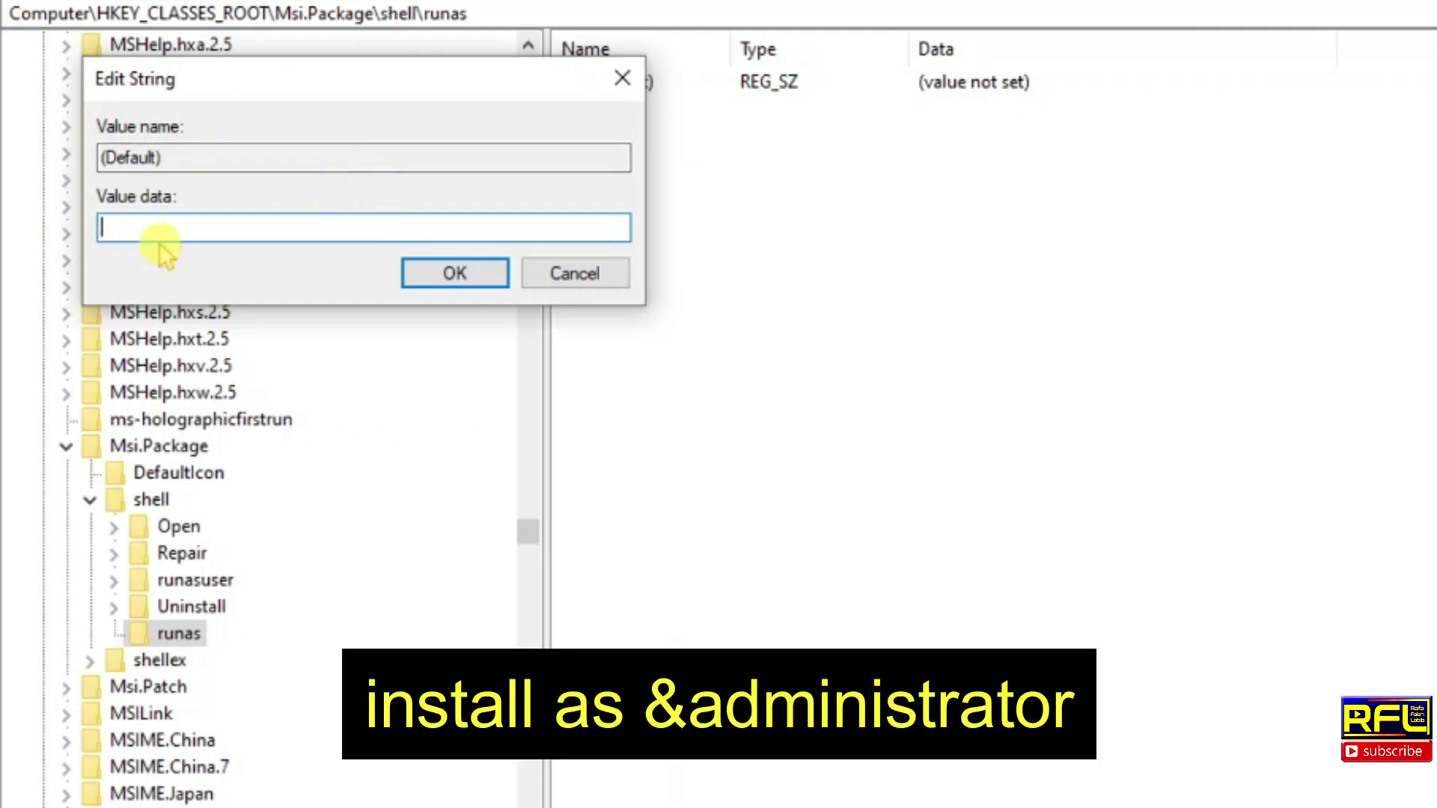
{"action": "type", "text": "insta"}
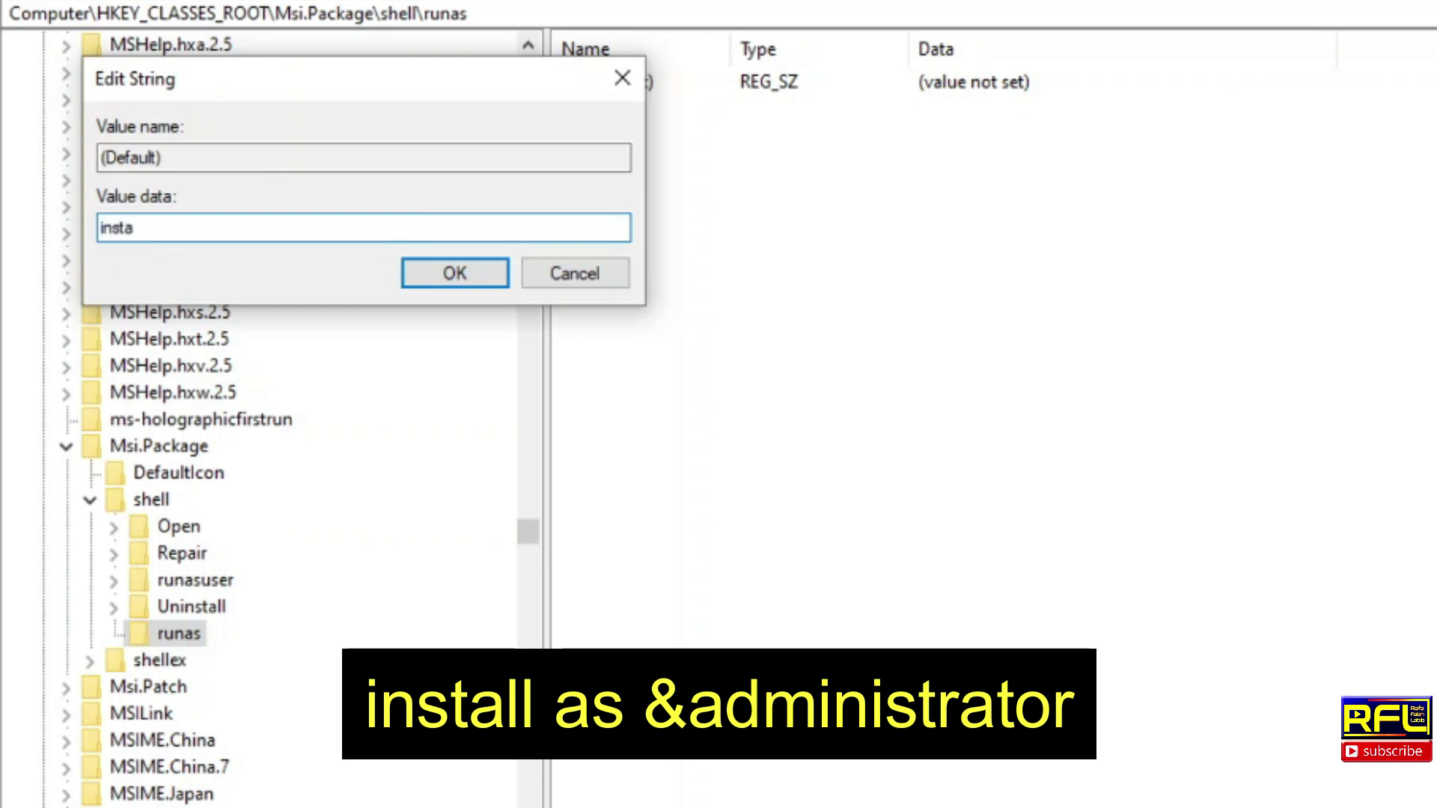
{"action": "type", "text": "ll as &administrator"}
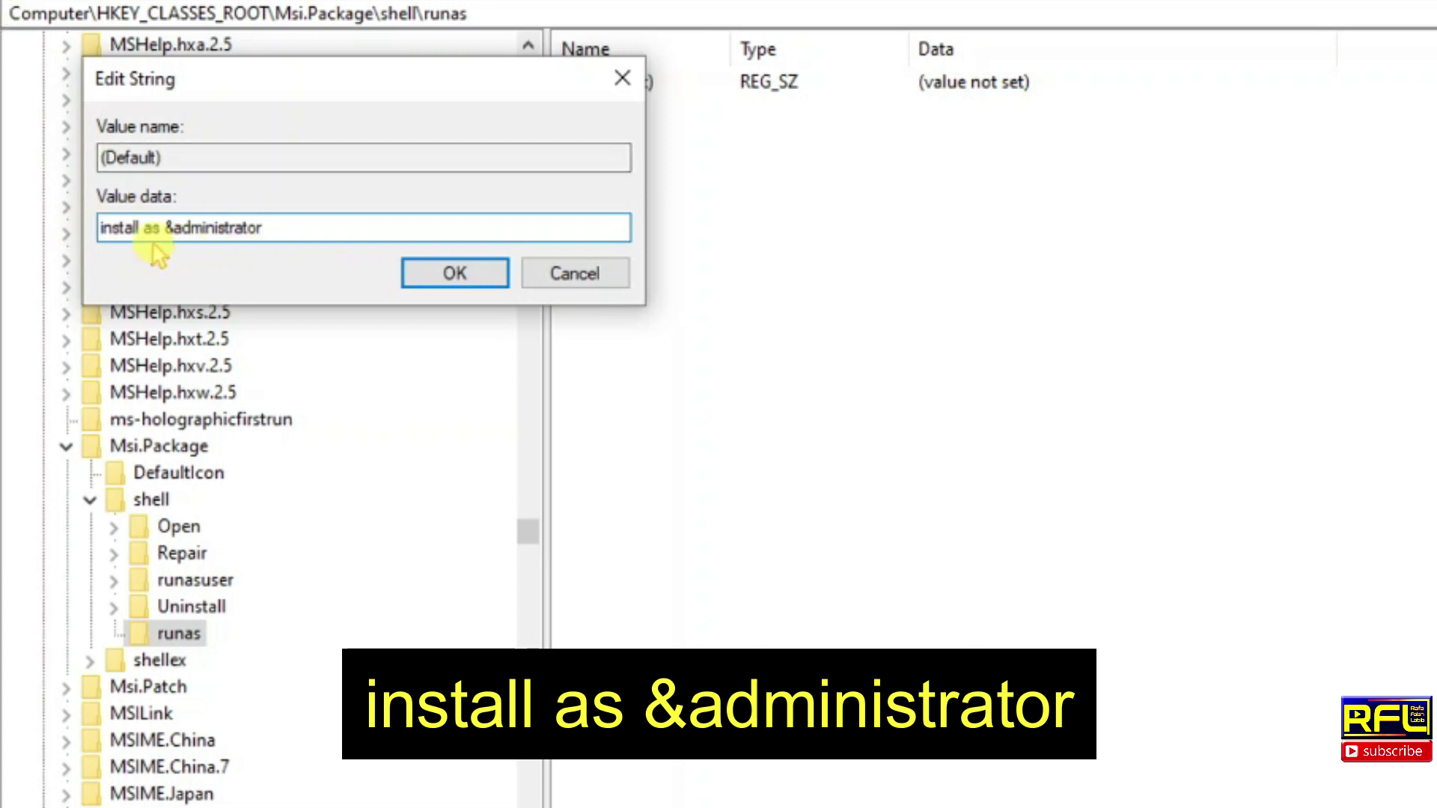
{"action": "left_click", "coordinate": [458, 276]}
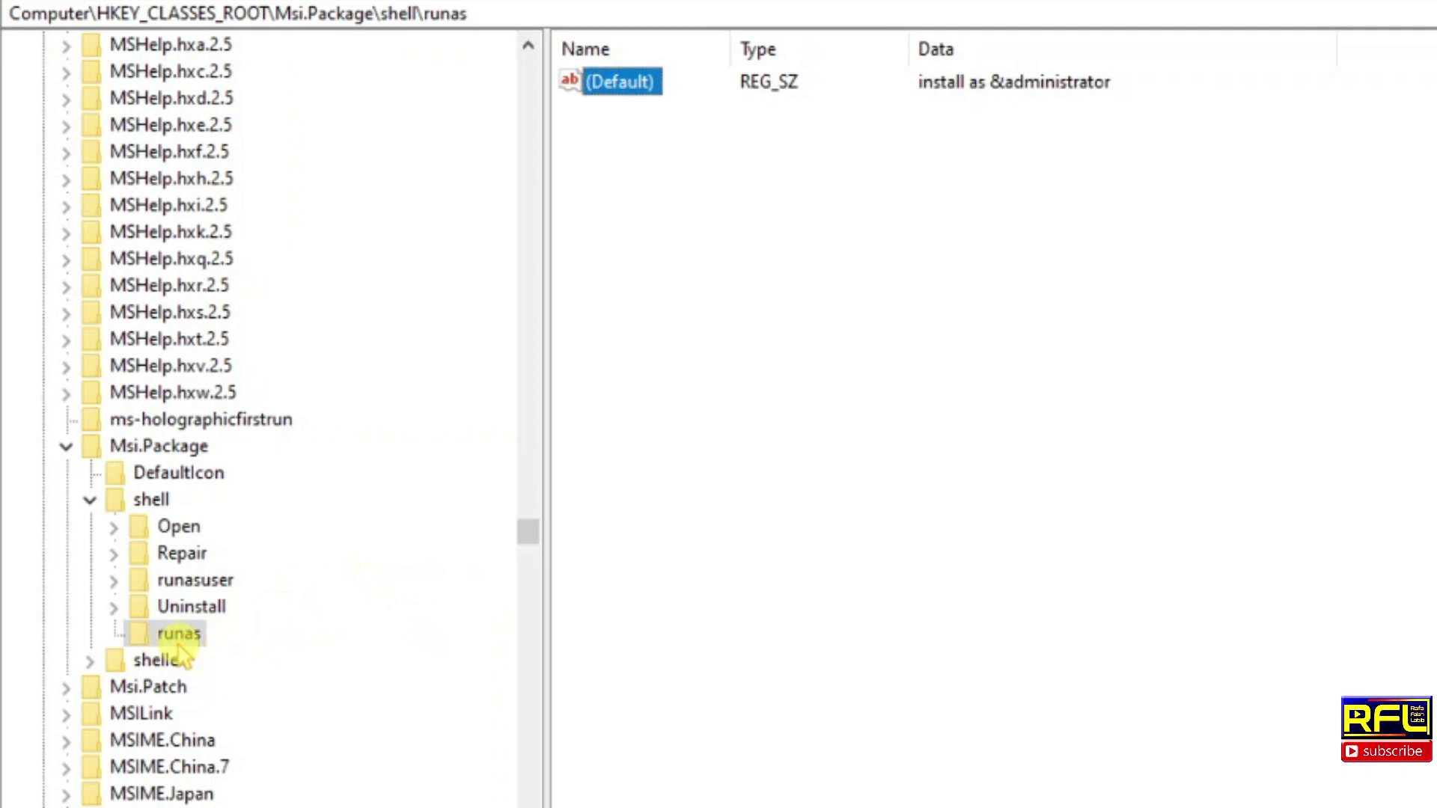
Create a new key named command under the runas key.
{"action": "right_click", "coordinate": [182, 648]}
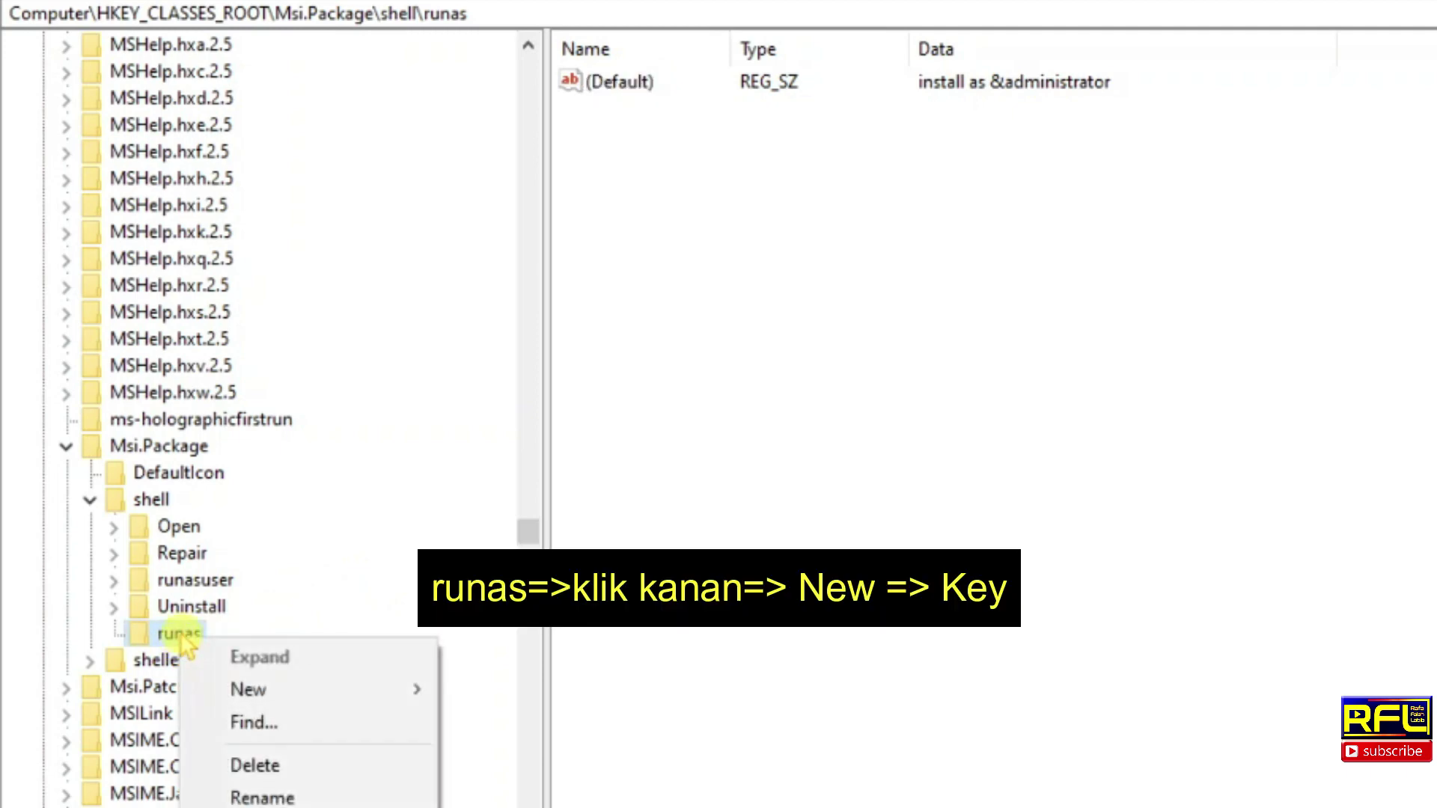
{"action": "mouse_move", "coordinate": [255, 688]}
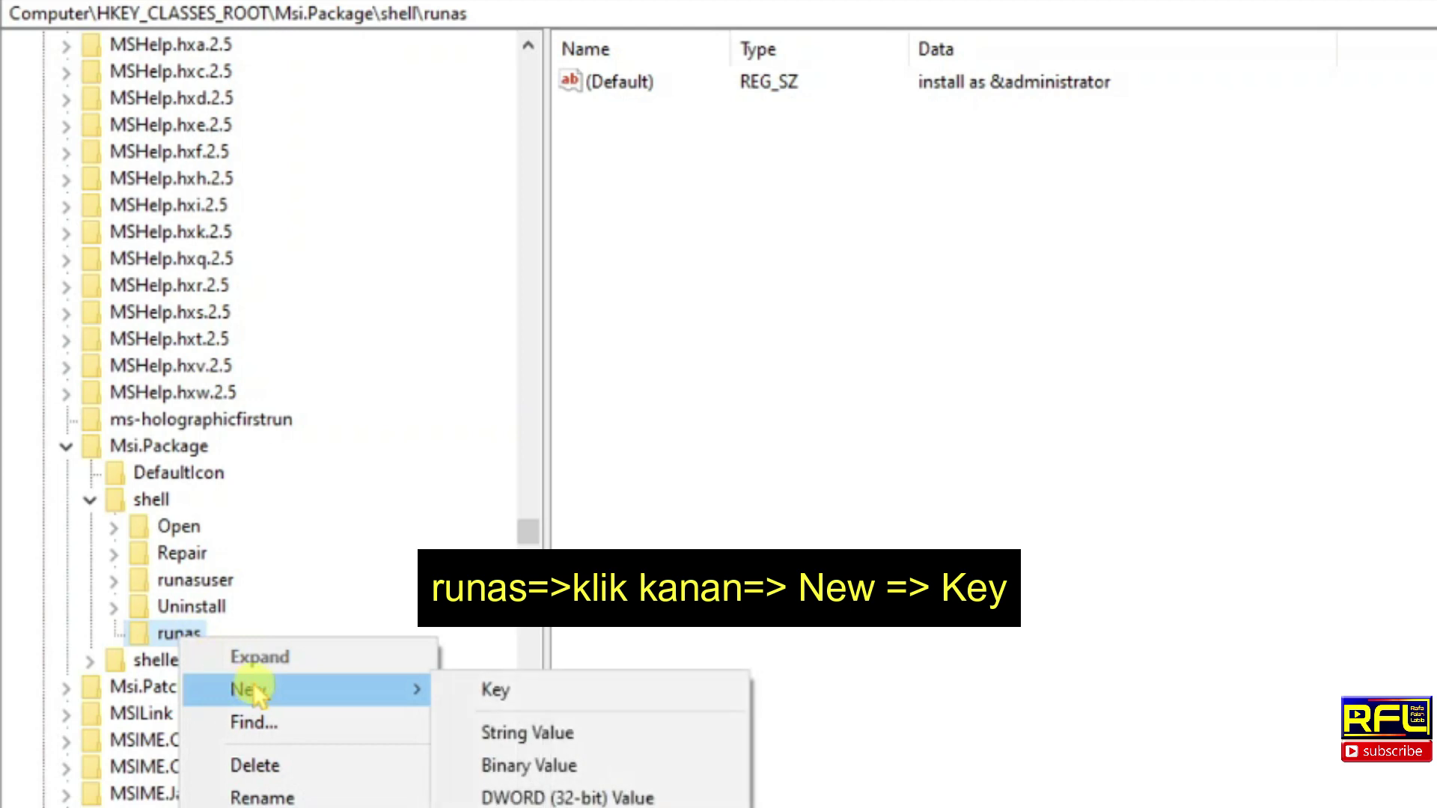
{"action": "left_click", "coordinate": [487, 690]}
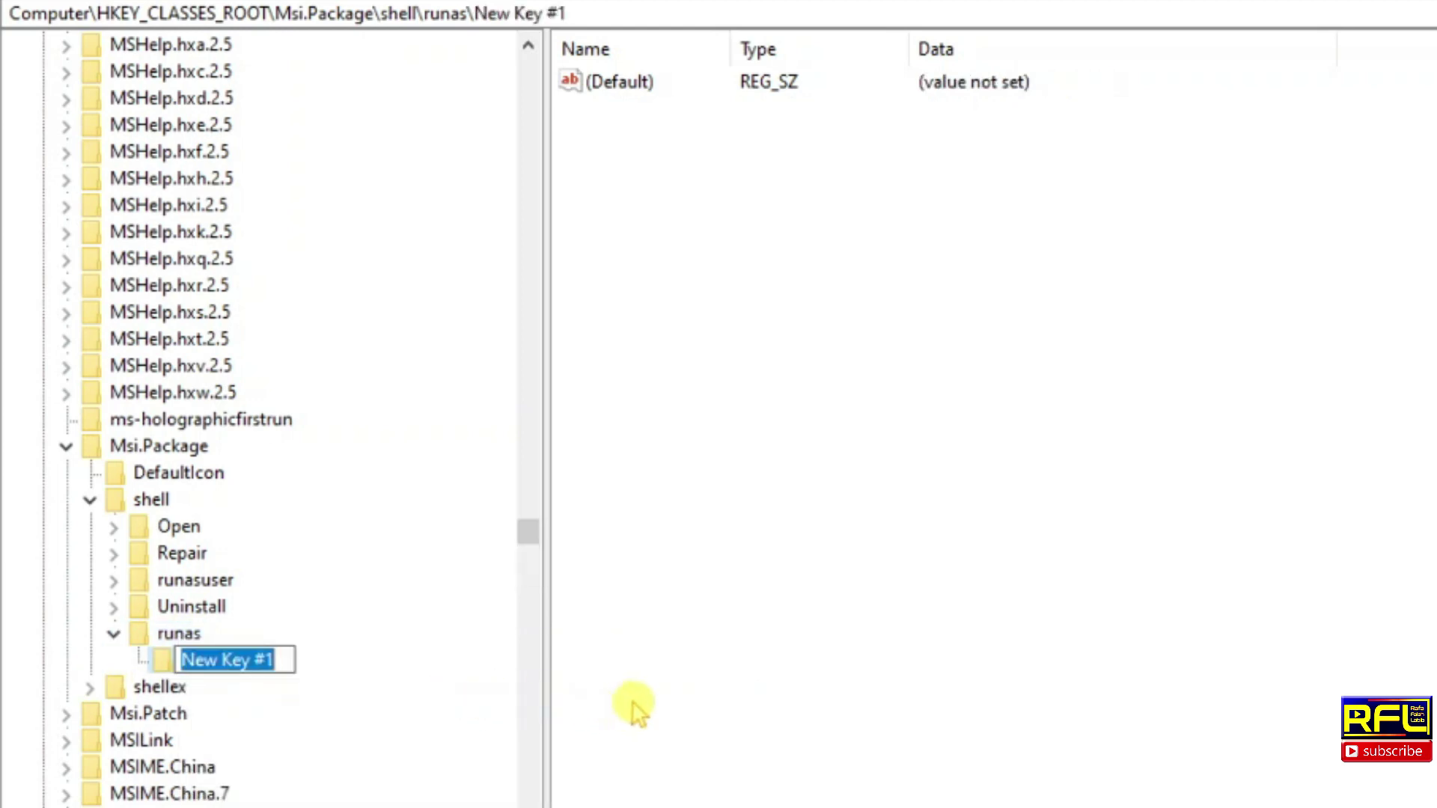
{"action": "type", "text": "c"}
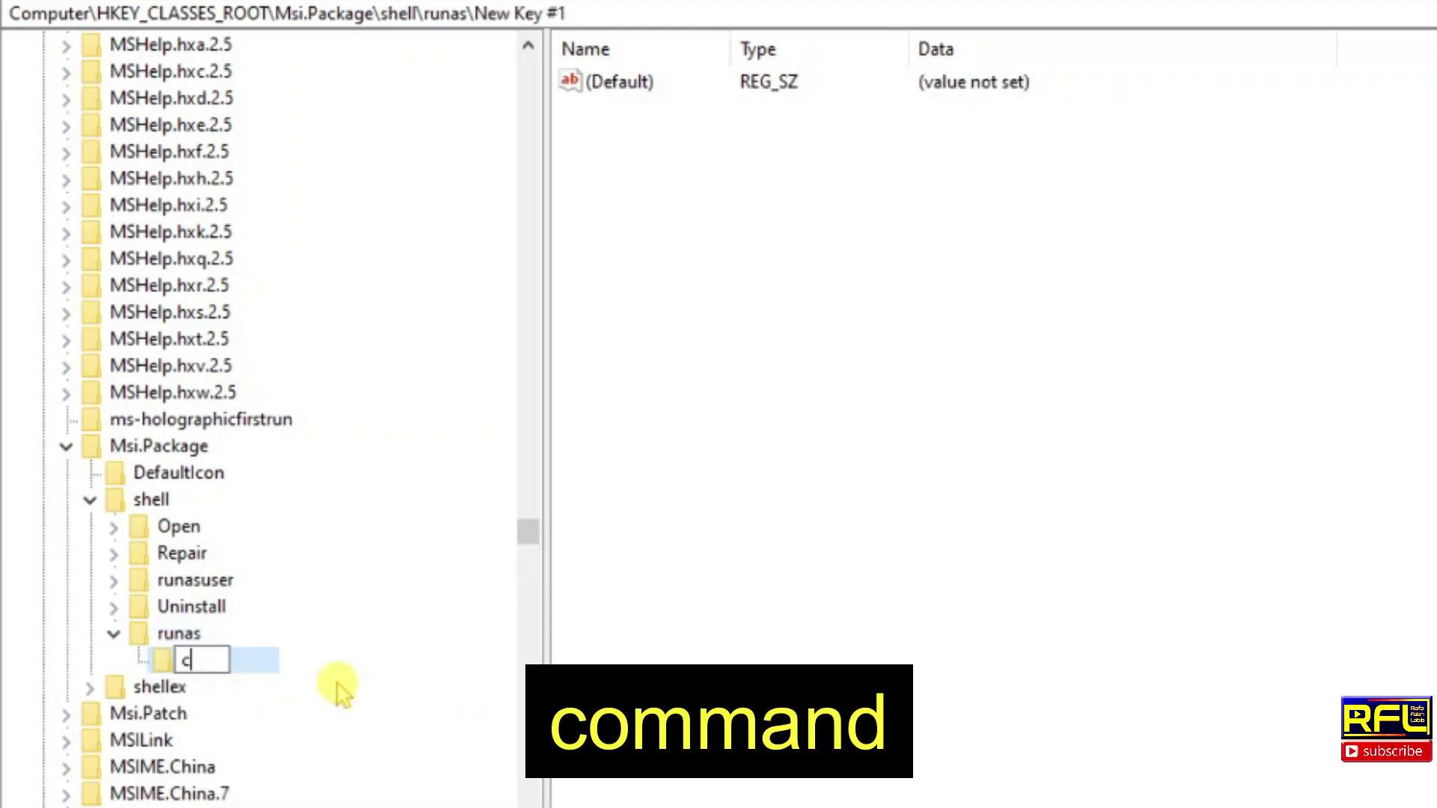
{"action": "type", "text": "omm"}
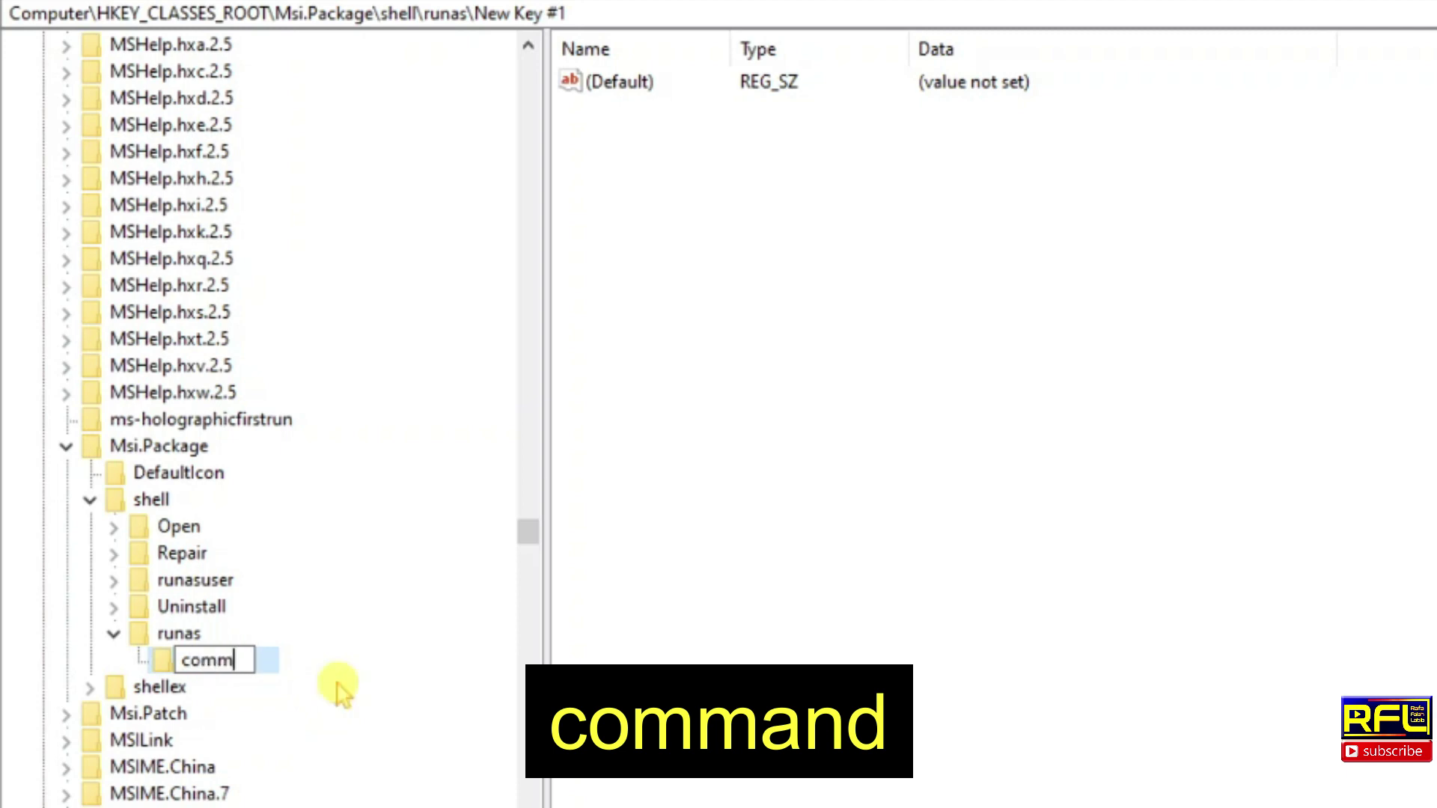
{"action": "type", "text": "and"}
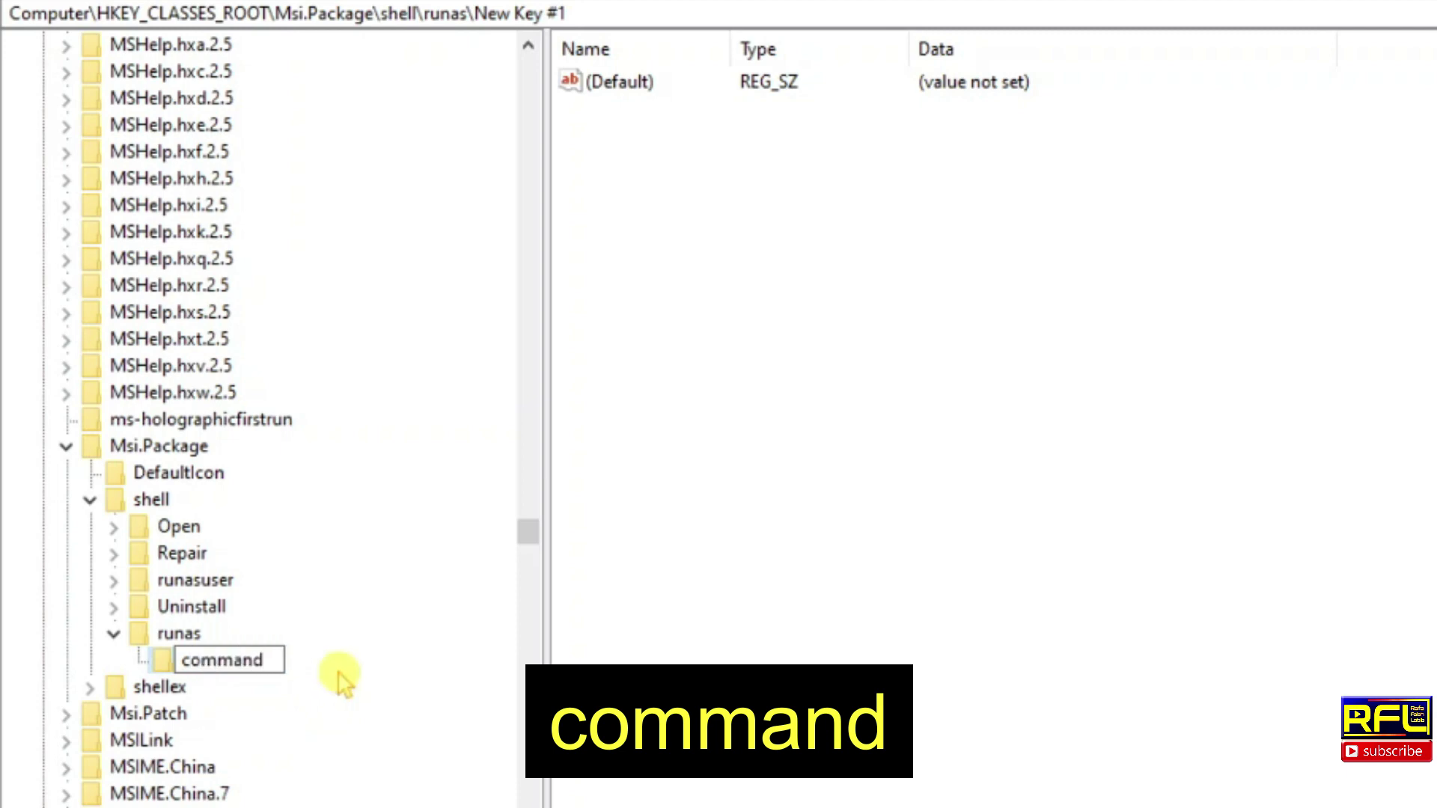
{"action": "left_click", "coordinate": [163, 657]}
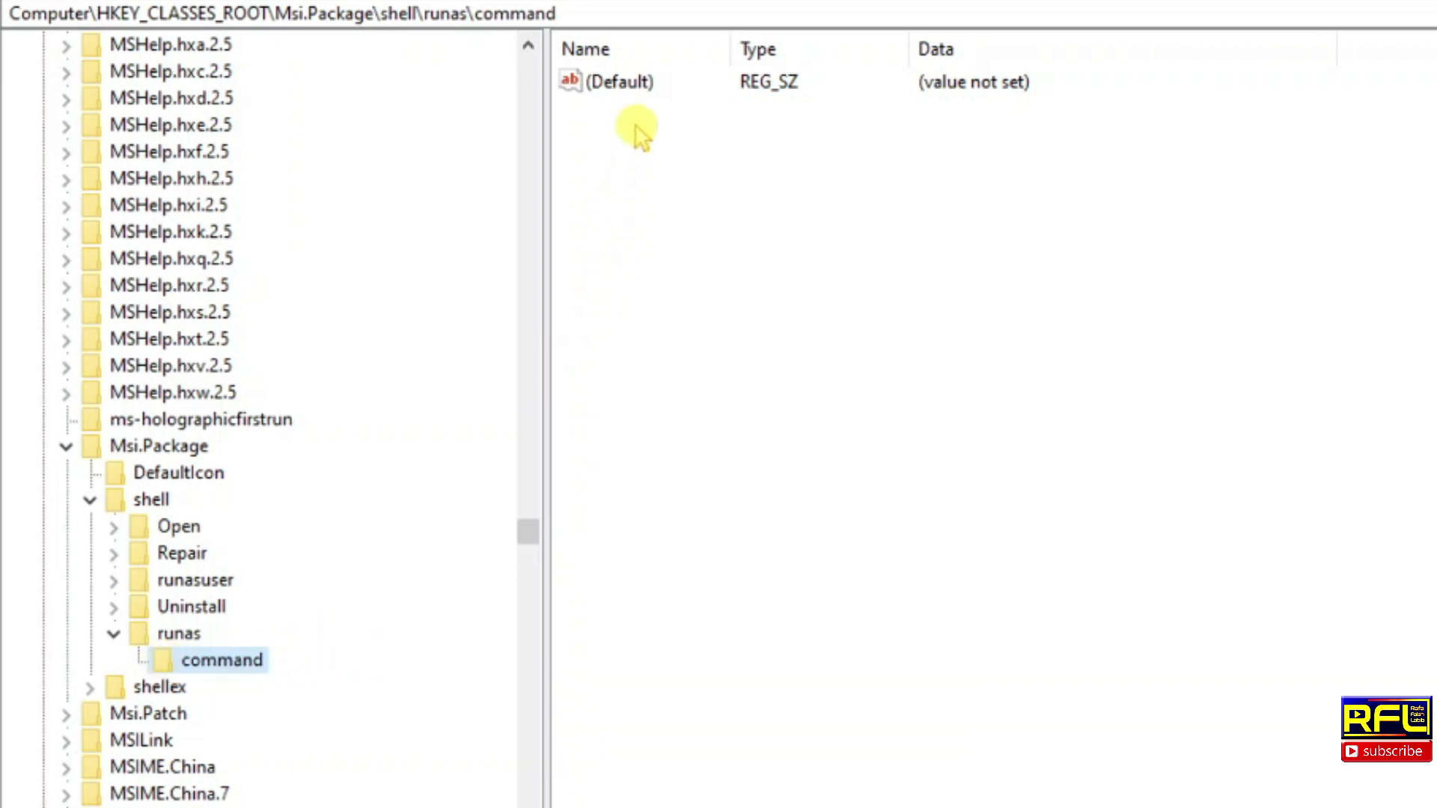
Set the (Default) value data of the command key to msiexe /i "%1", copying the text from the open Notepad file.
{"action": "left_click", "coordinate": [627, 90]}
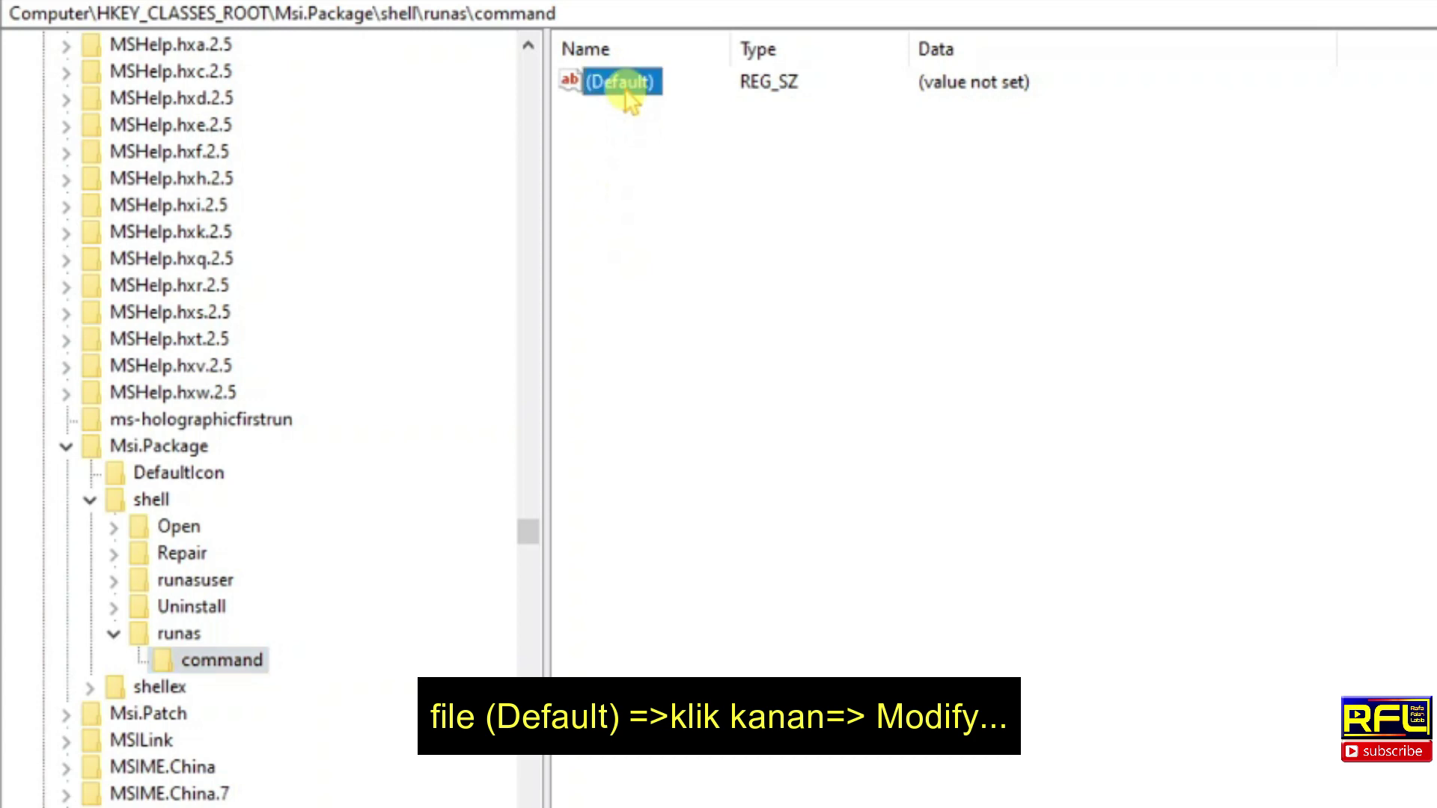
{"action": "right_click", "coordinate": [633, 99]}
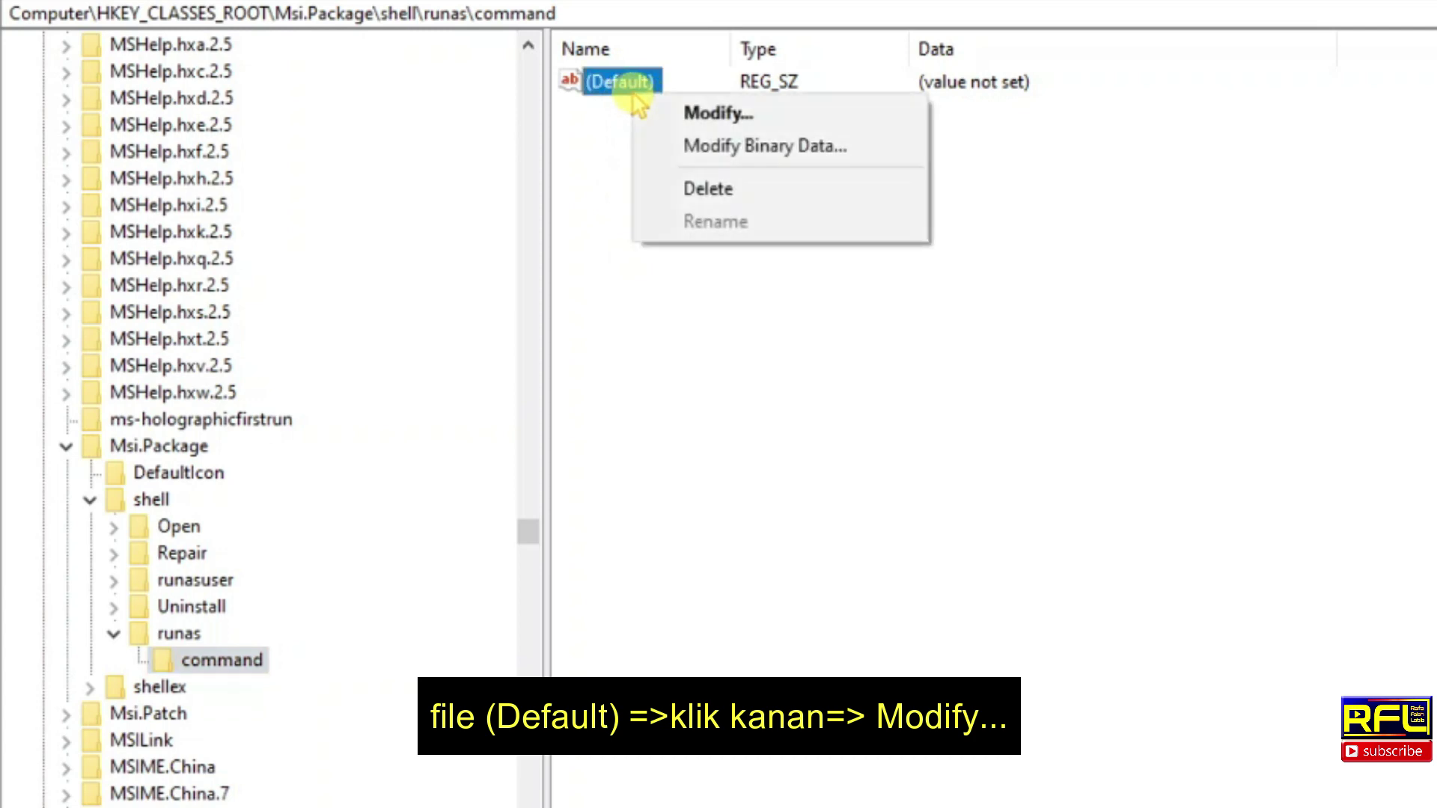
{"action": "left_click", "coordinate": [684, 116]}
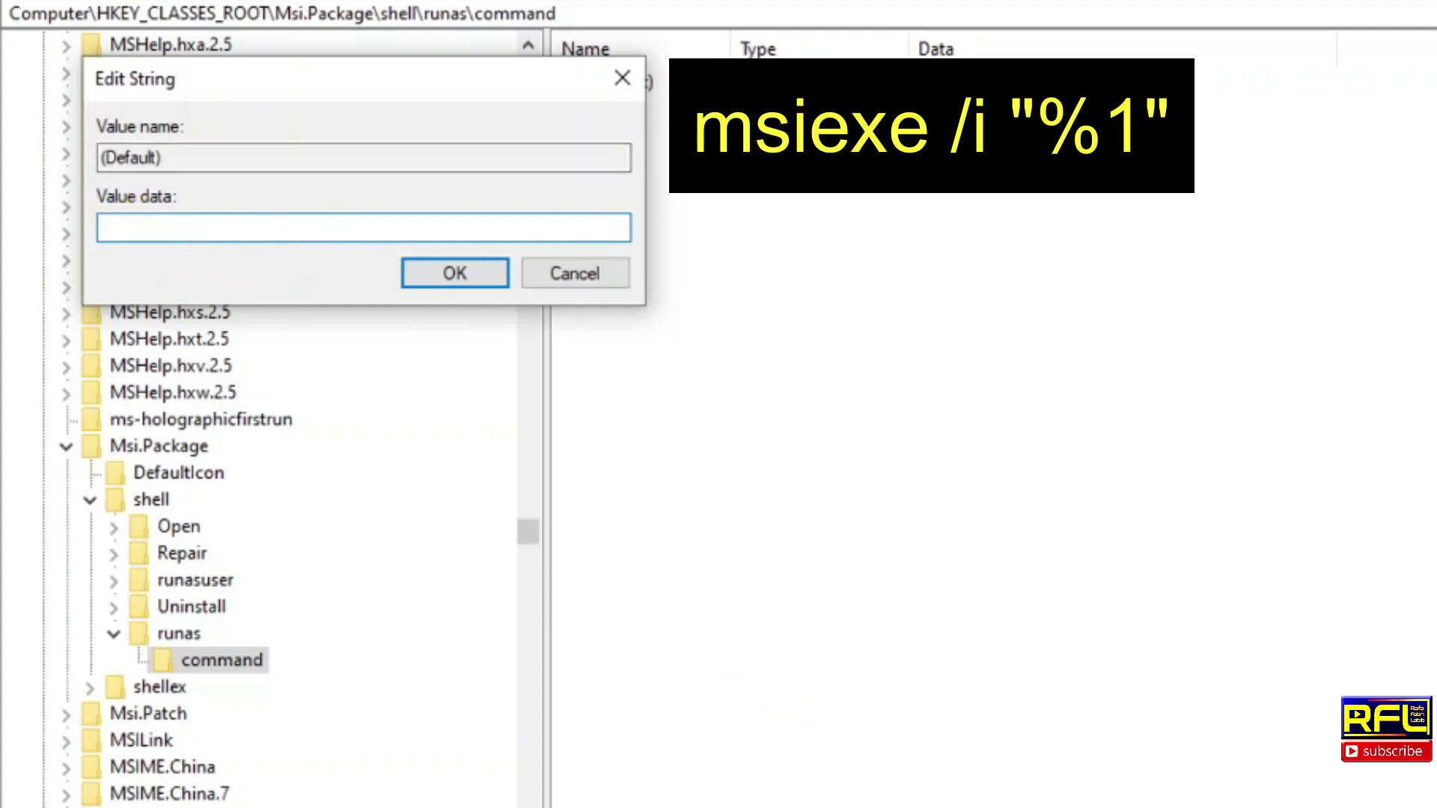
{"action": "key", "text": "alt+Tab"}
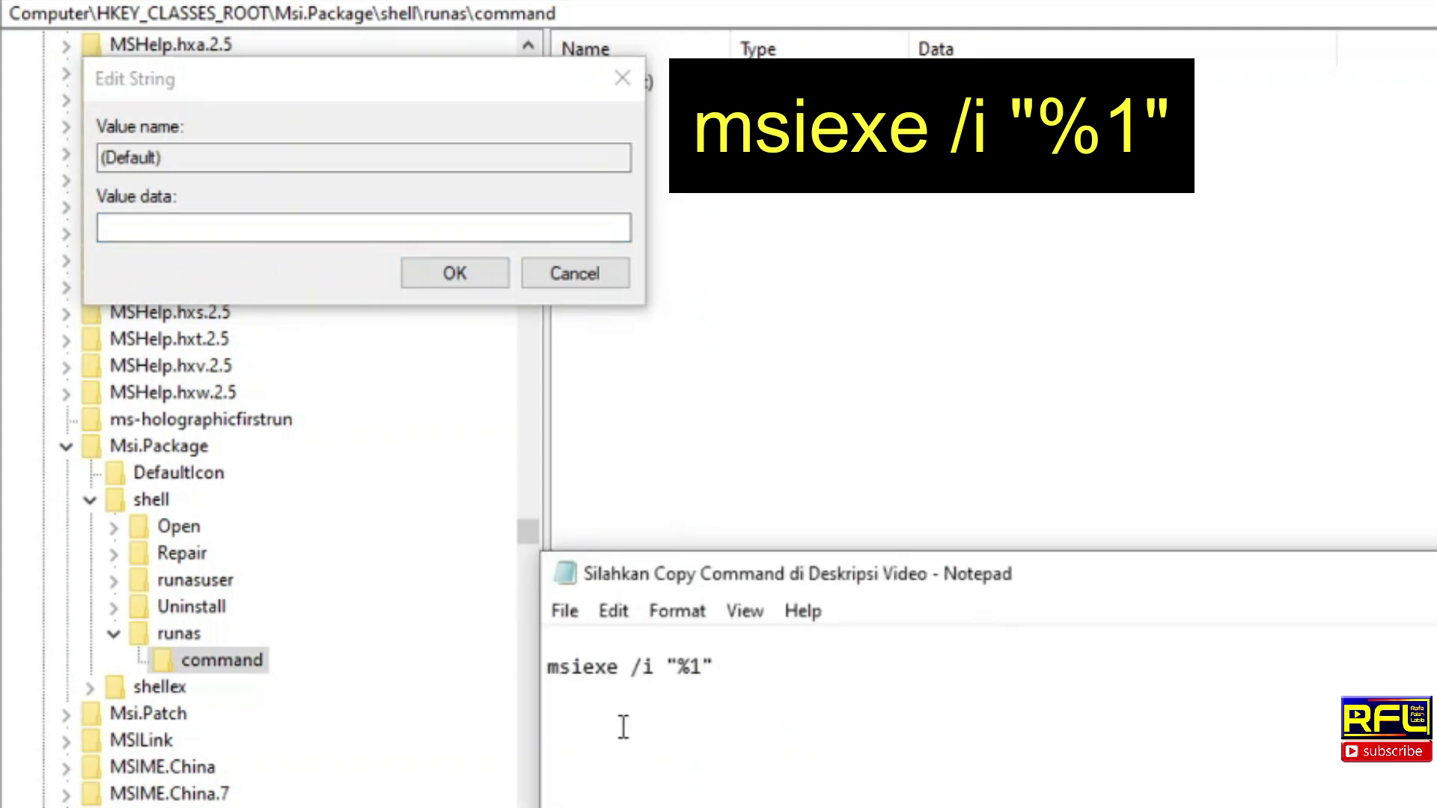
{"action": "left_click_drag", "start_coordinate": [552, 668], "coordinate": [690, 673]}
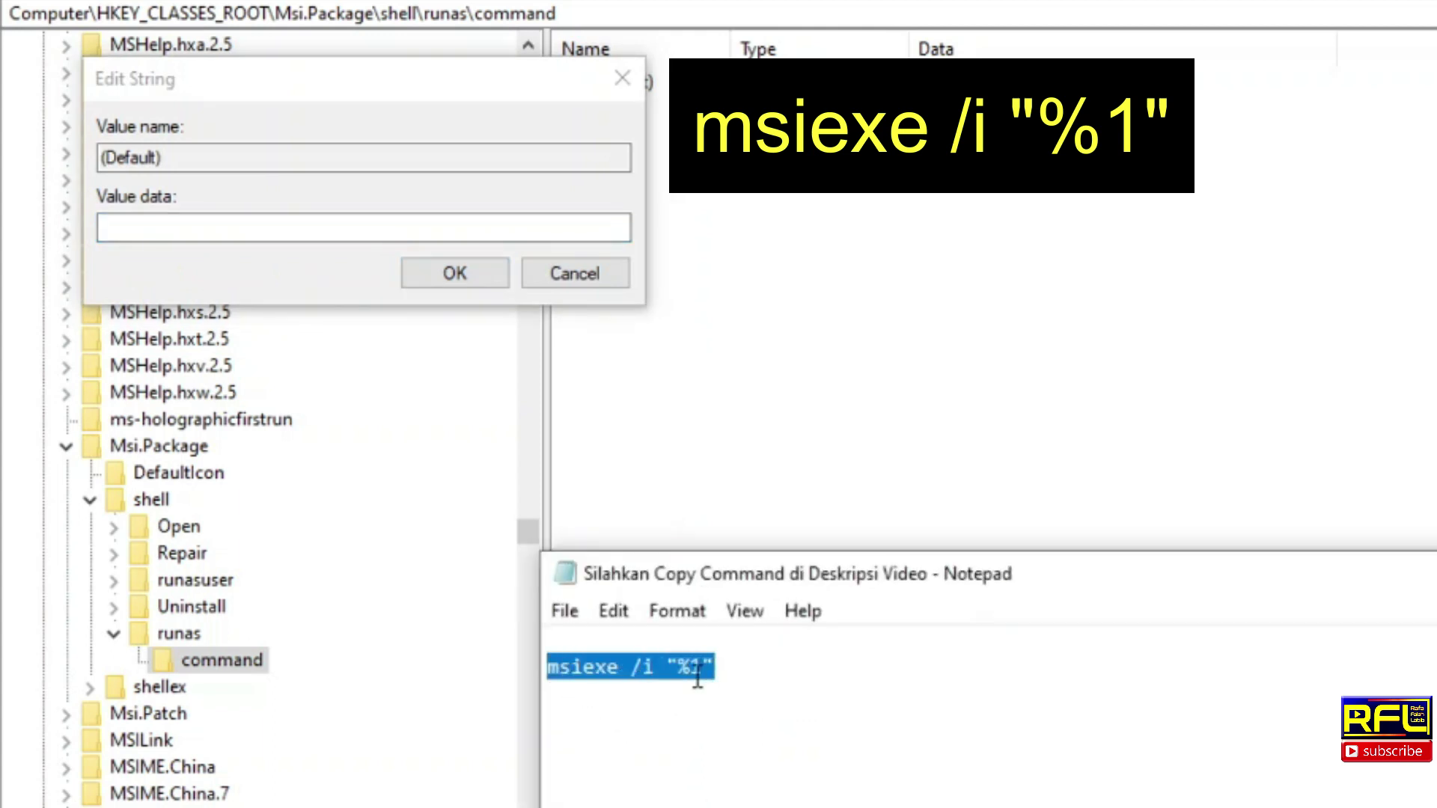
{"action": "right_click", "coordinate": [697, 677]}
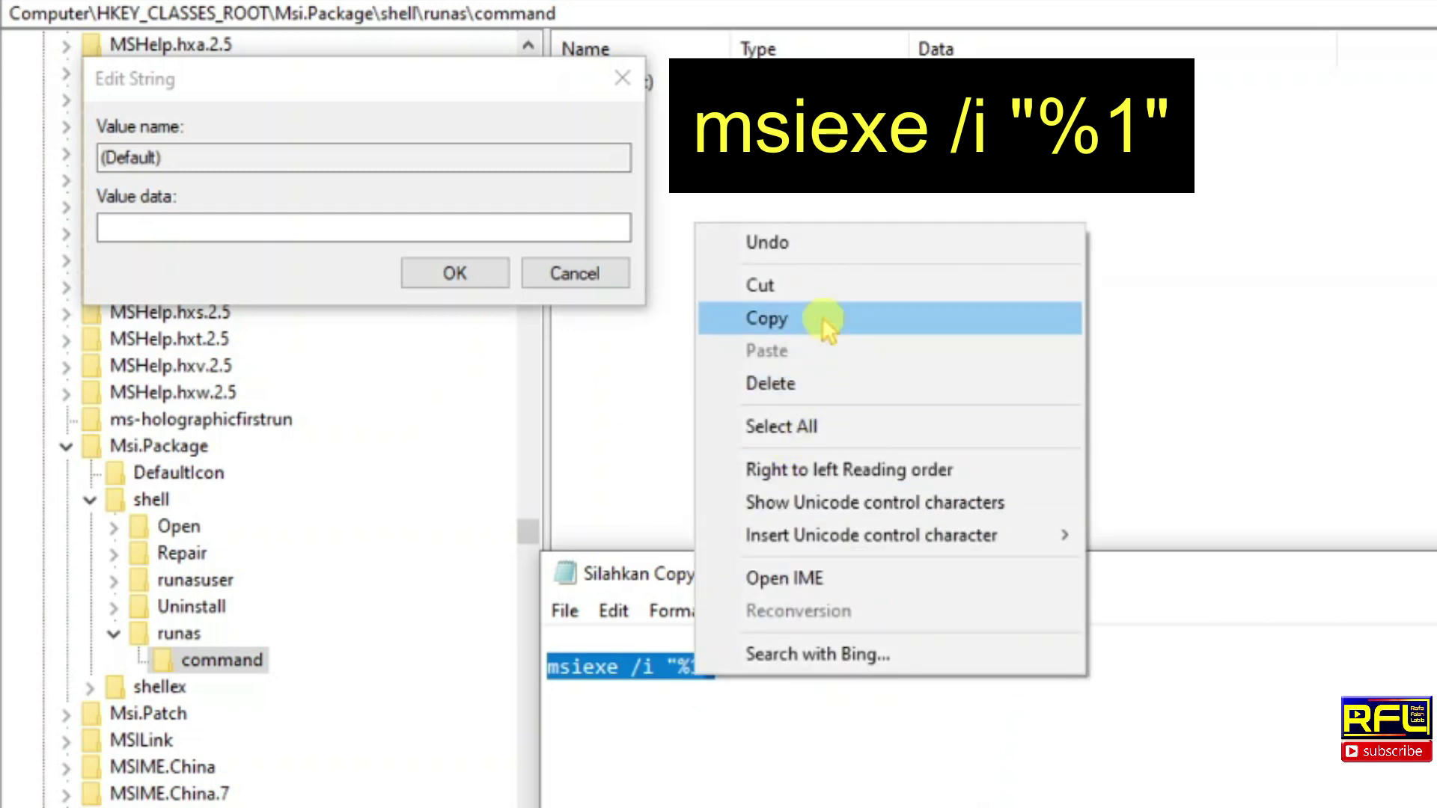
{"action": "left_click", "coordinate": [823, 320]}
{"action": "left_click", "coordinate": [161, 230]}
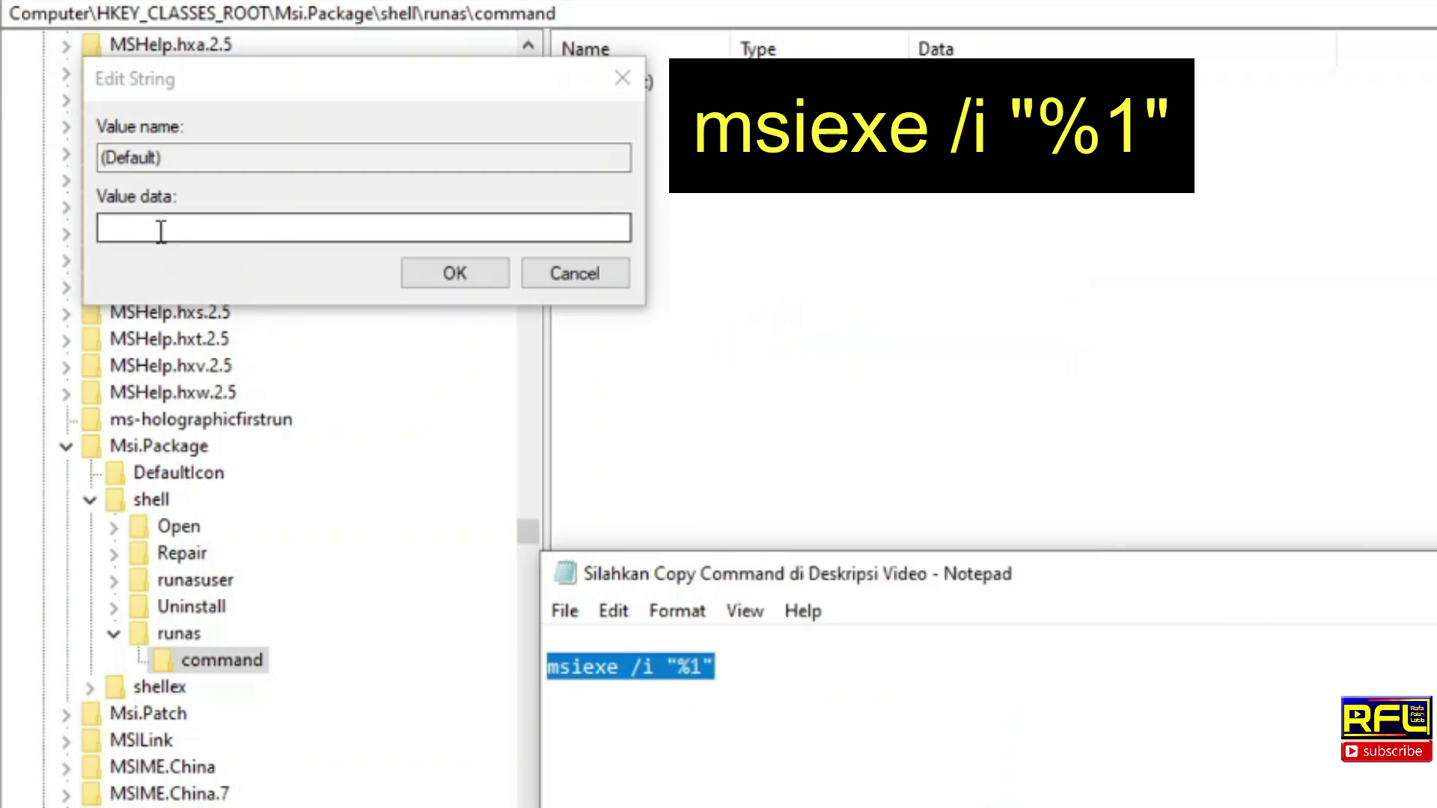
{"action": "left_click", "coordinate": [160, 230]}
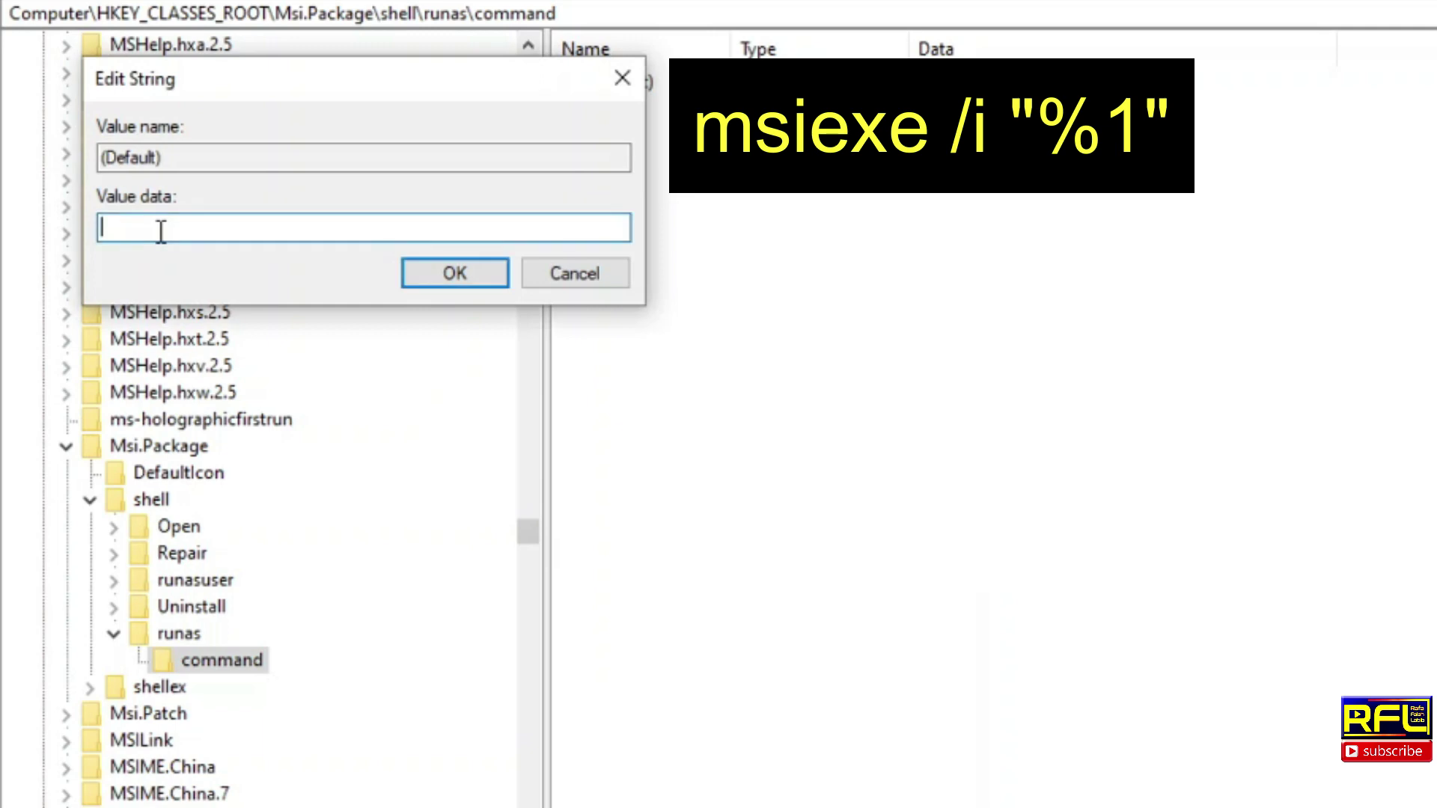
{"action": "right_click", "coordinate": [161, 230]}
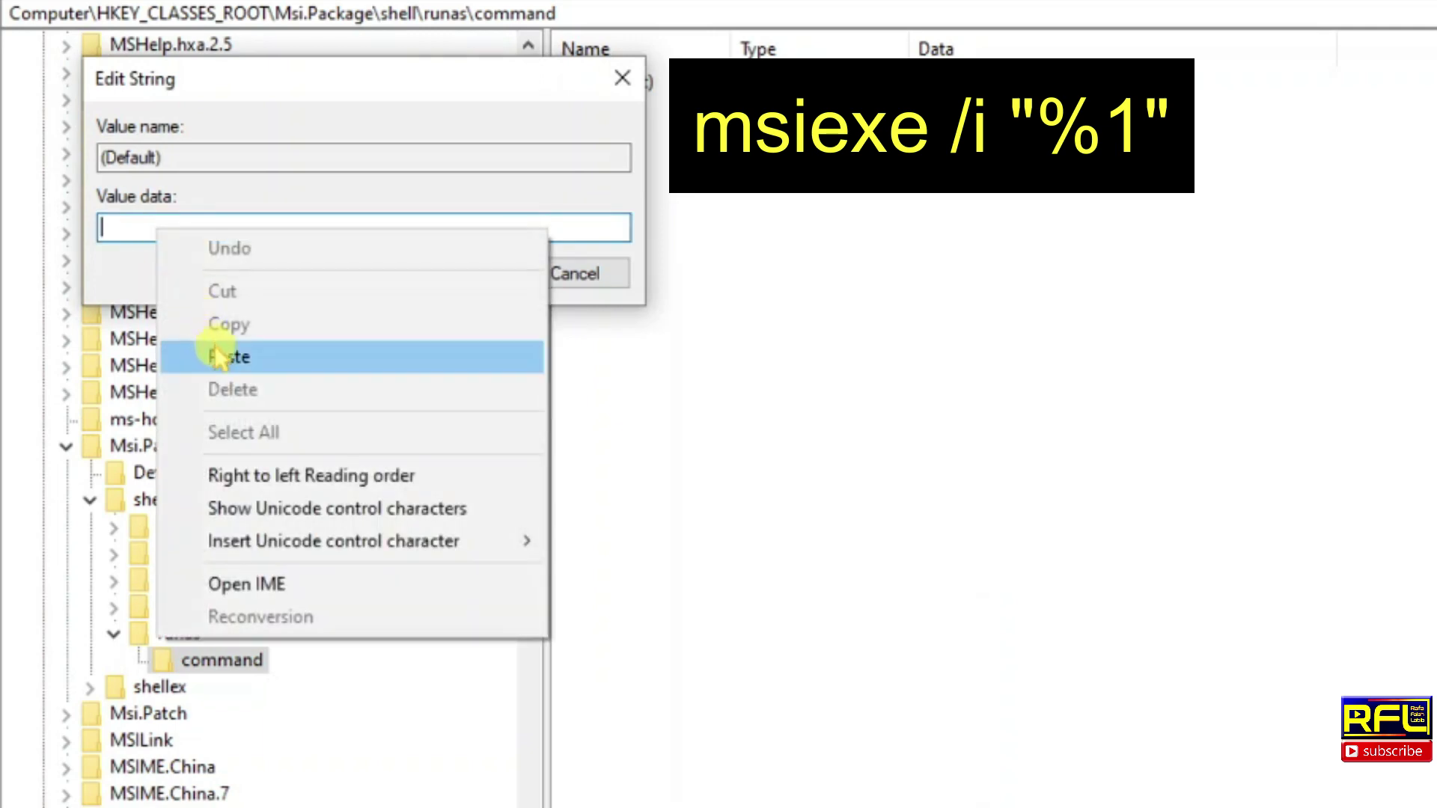
{"action": "left_click", "coordinate": [218, 357]}
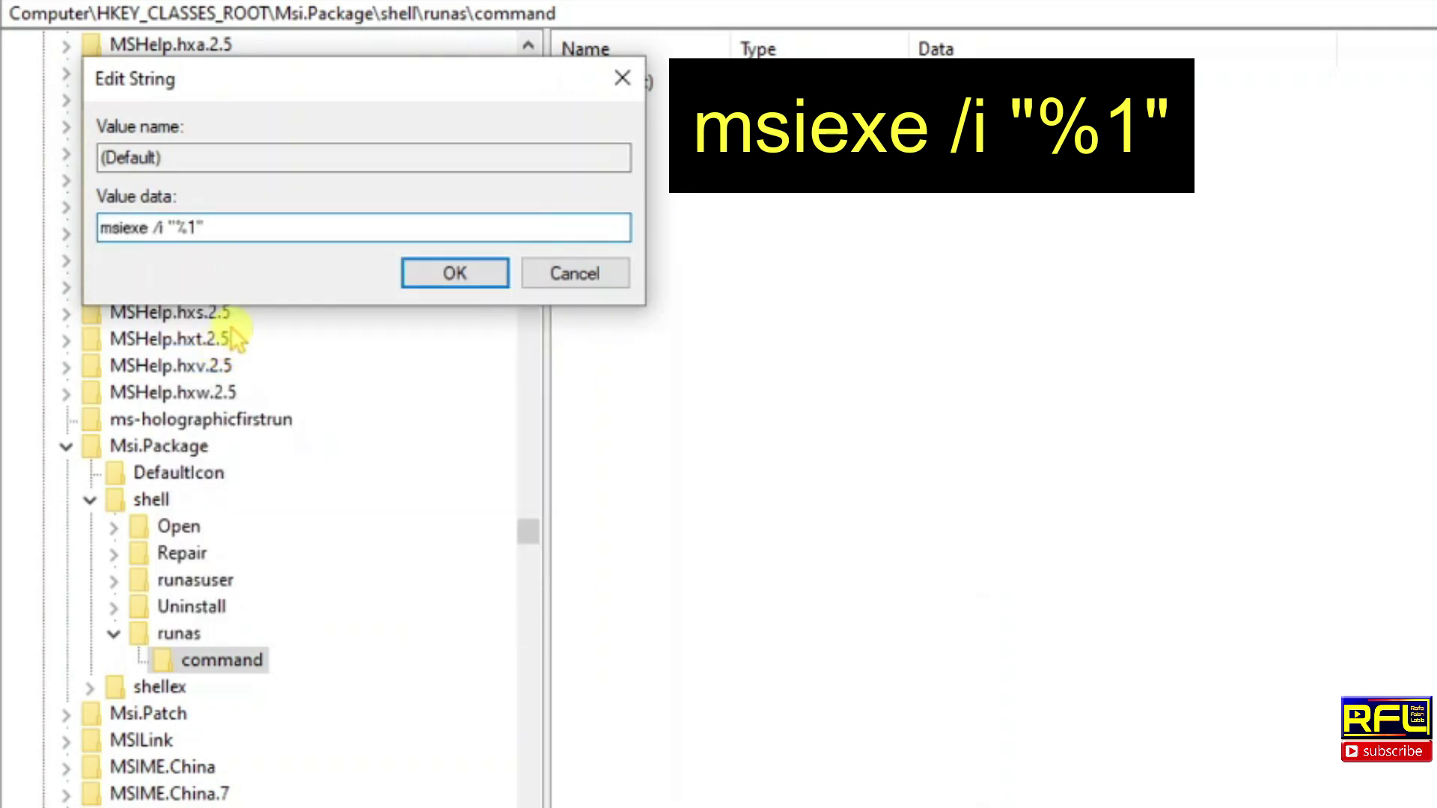
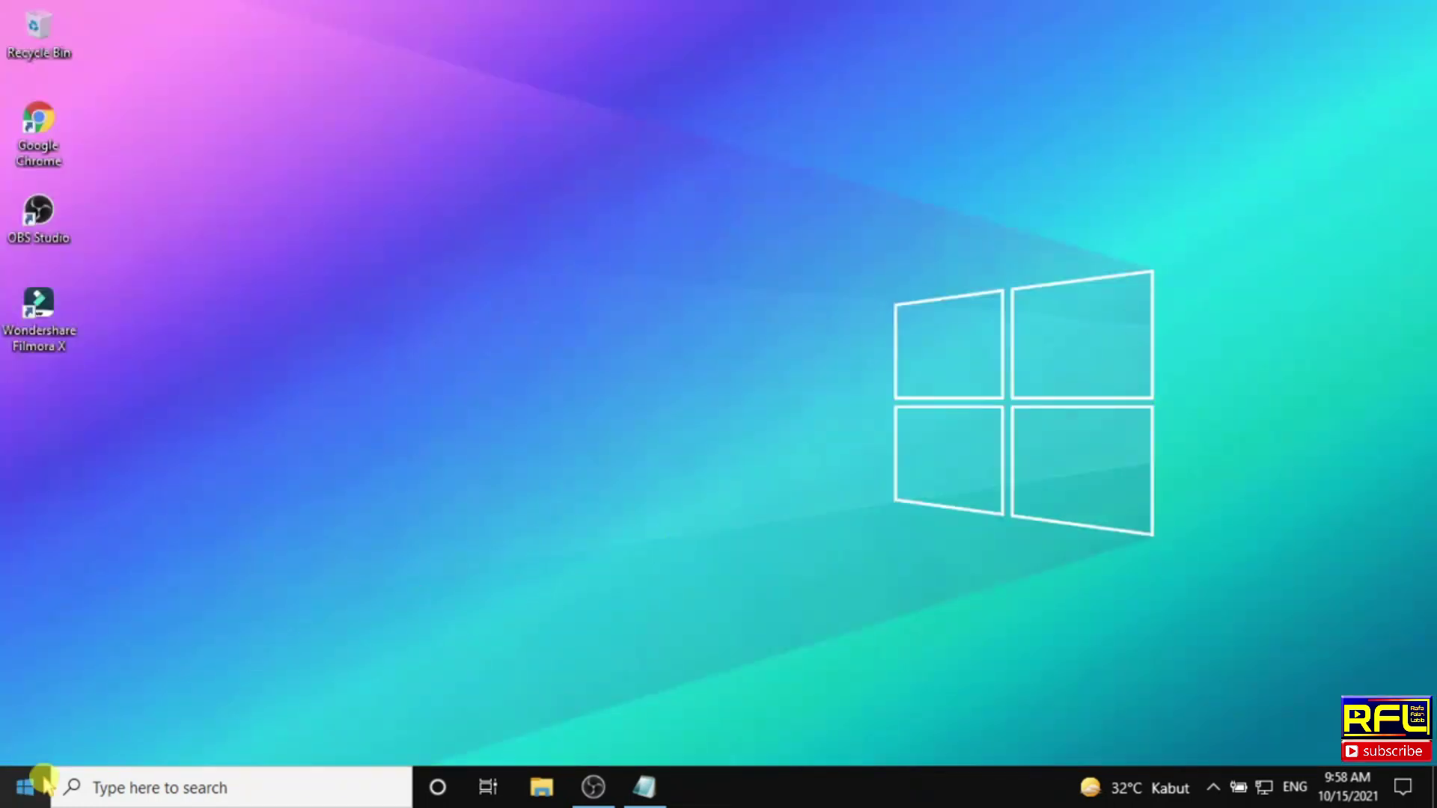
Restart the computer from the Windows desktop.
{"action": "left_click", "coordinate": [23, 795]}
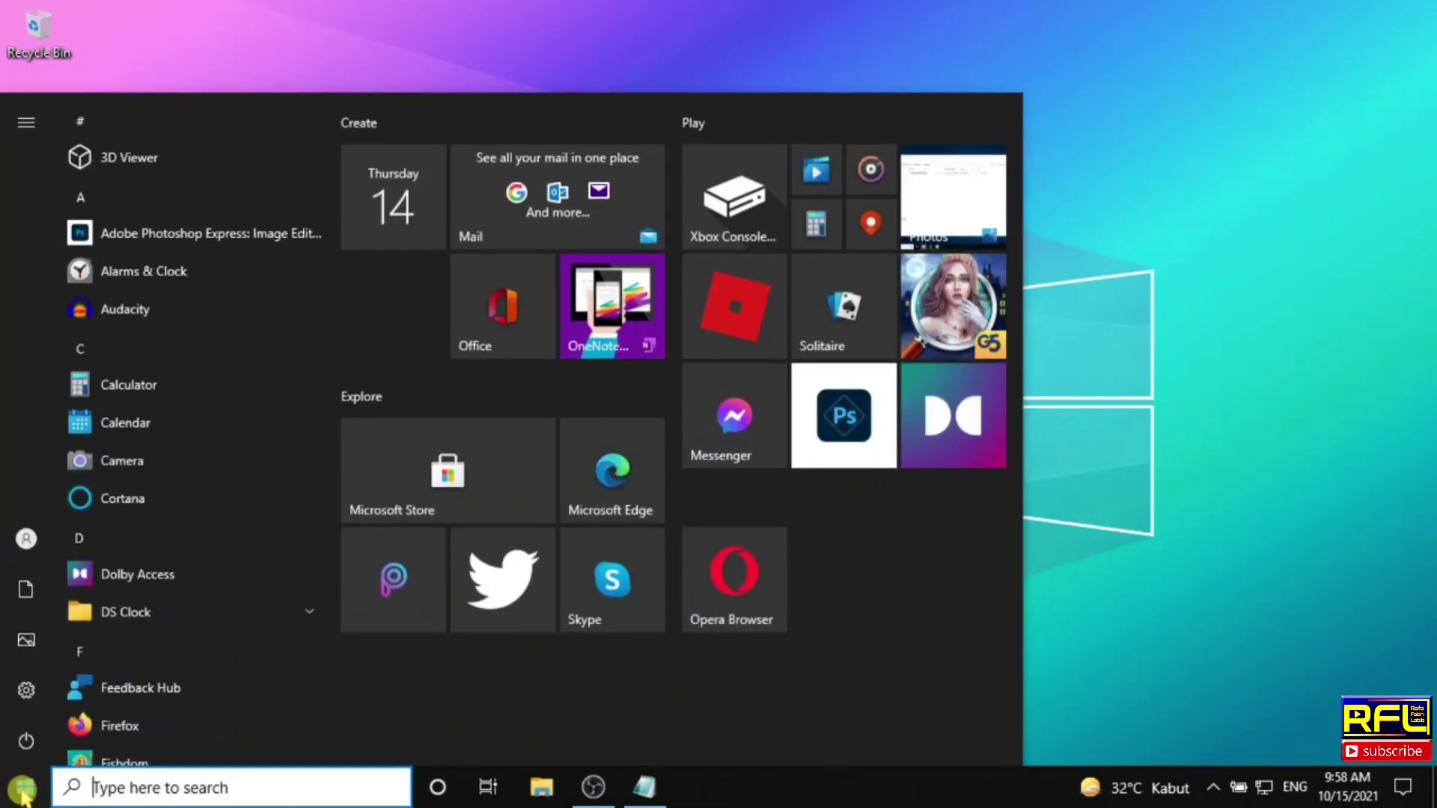
{"action": "left_click", "coordinate": [27, 749]}
{"action": "left_click", "coordinate": [66, 688]}
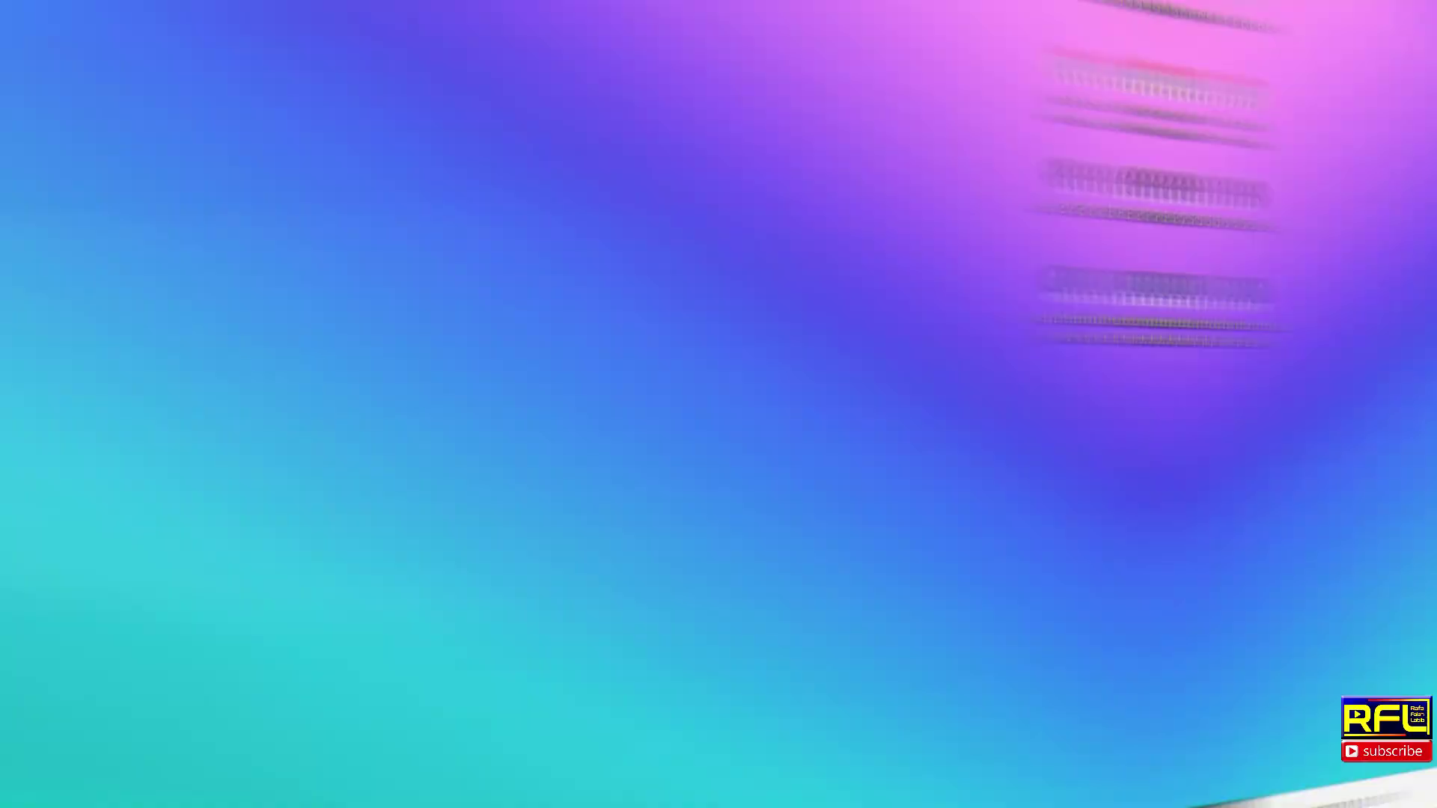